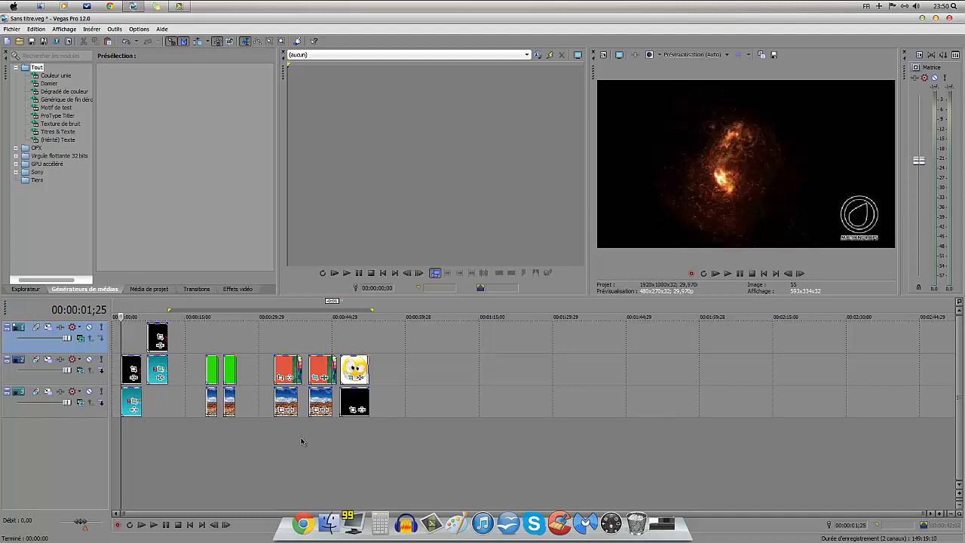
Step: Examine the fire, explosion and green-screen person clips at several points along the timeline
{"action": "left_click", "coordinate": [115, 343]}
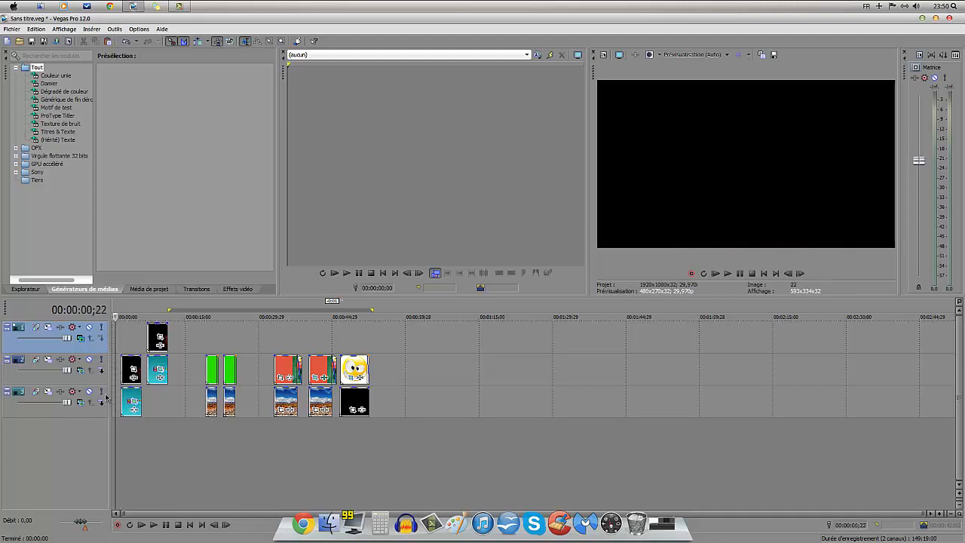
{"action": "left_click", "coordinate": [131, 347]}
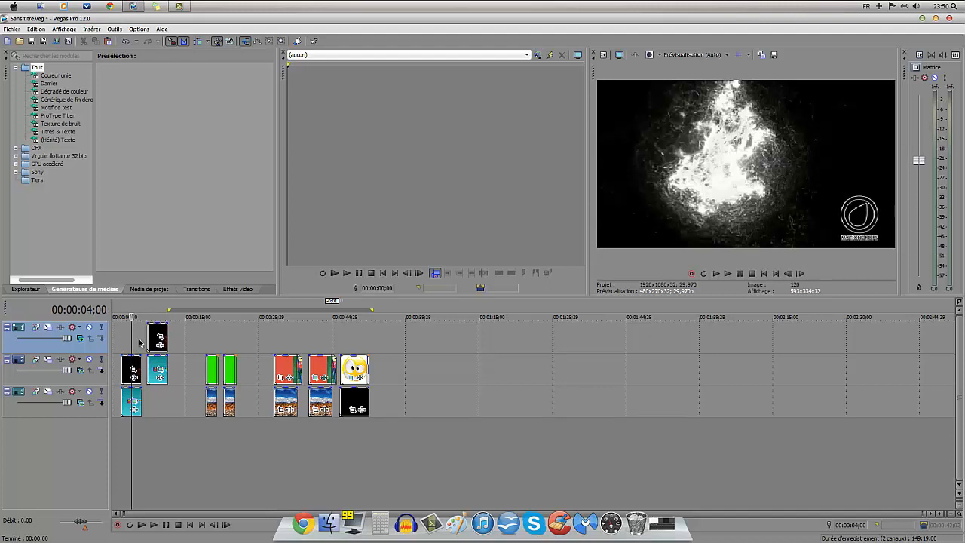
{"action": "left_click_drag", "start_coordinate": [130, 340], "coordinate": [128, 341]}
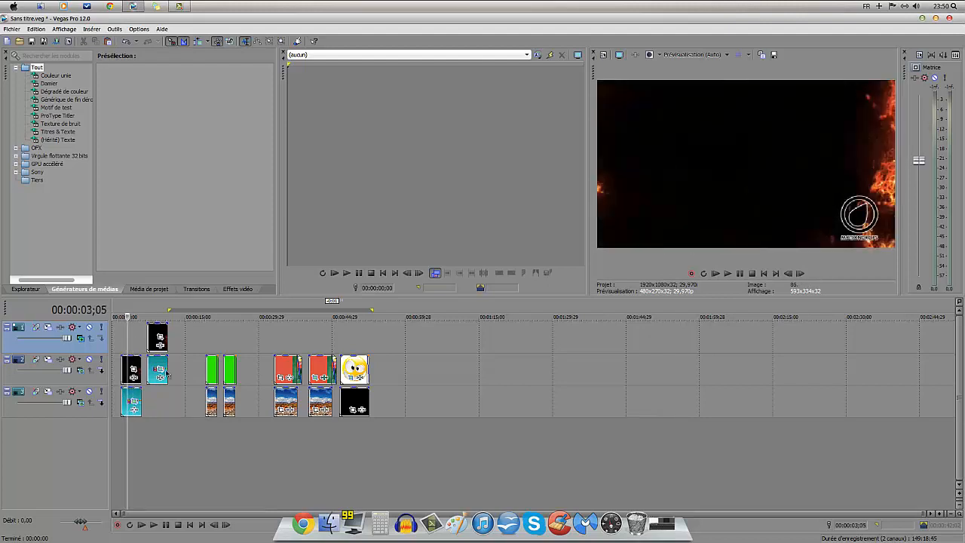
{"action": "left_click", "coordinate": [211, 348]}
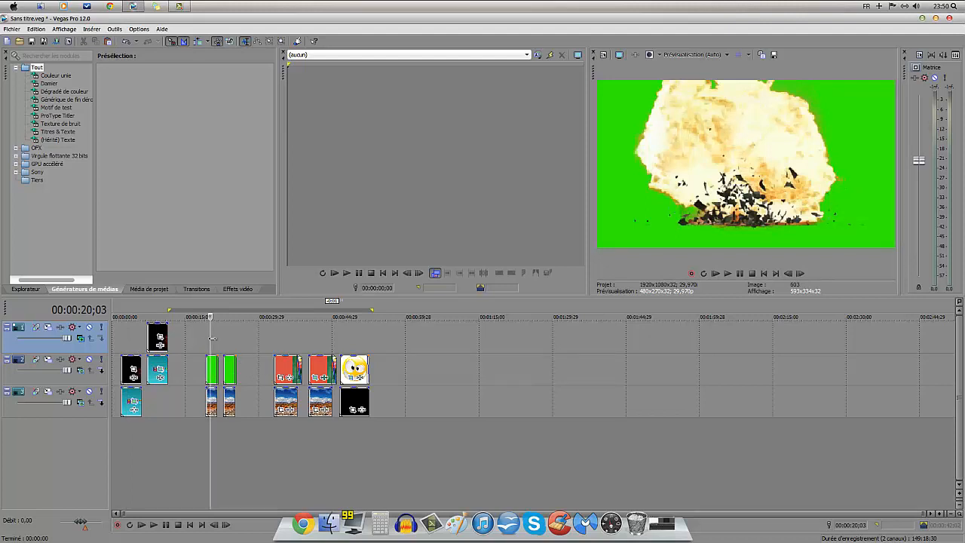
{"action": "left_click_drag", "start_coordinate": [210, 340], "coordinate": [213, 340]}
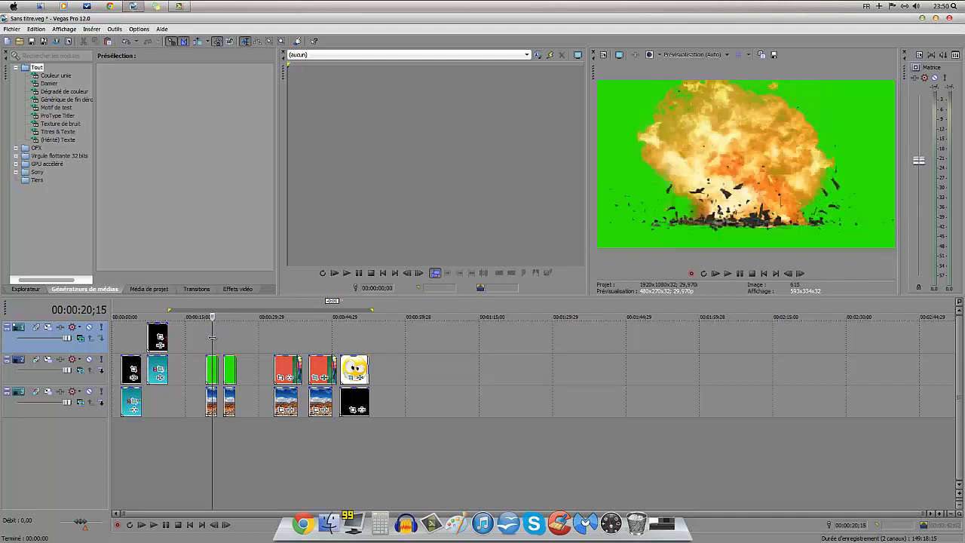
{"action": "left_click", "coordinate": [285, 343]}
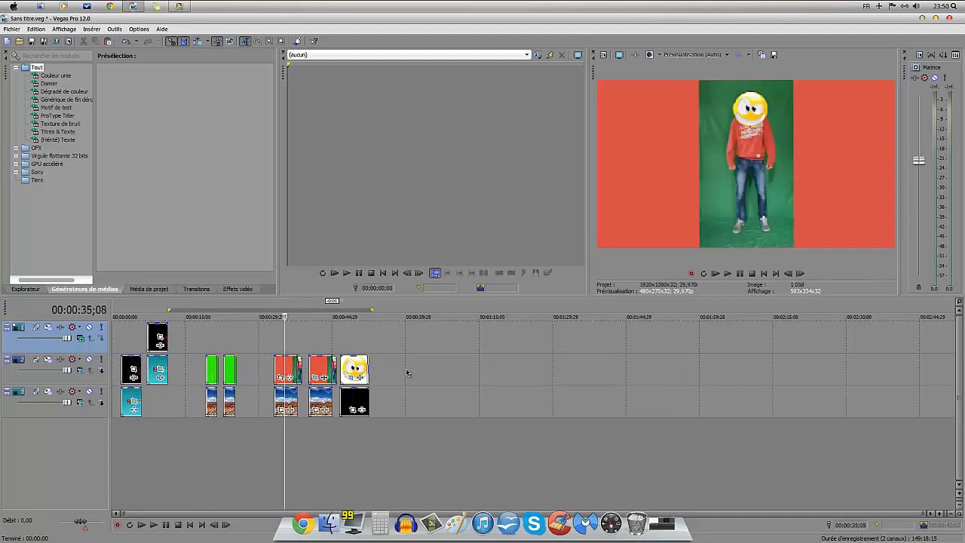
{"action": "left_click_drag", "start_coordinate": [285, 338], "coordinate": [197, 337]}
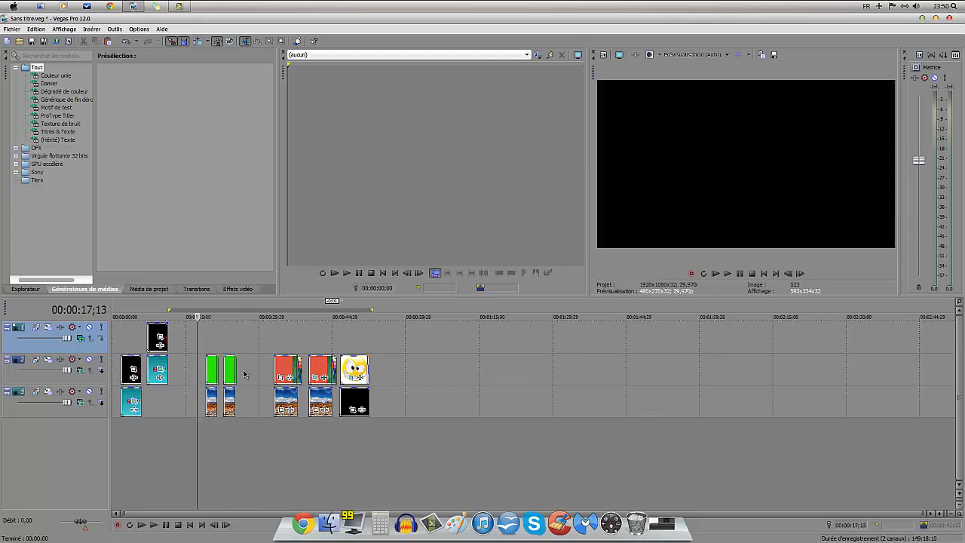
{"action": "left_click", "coordinate": [279, 347]}
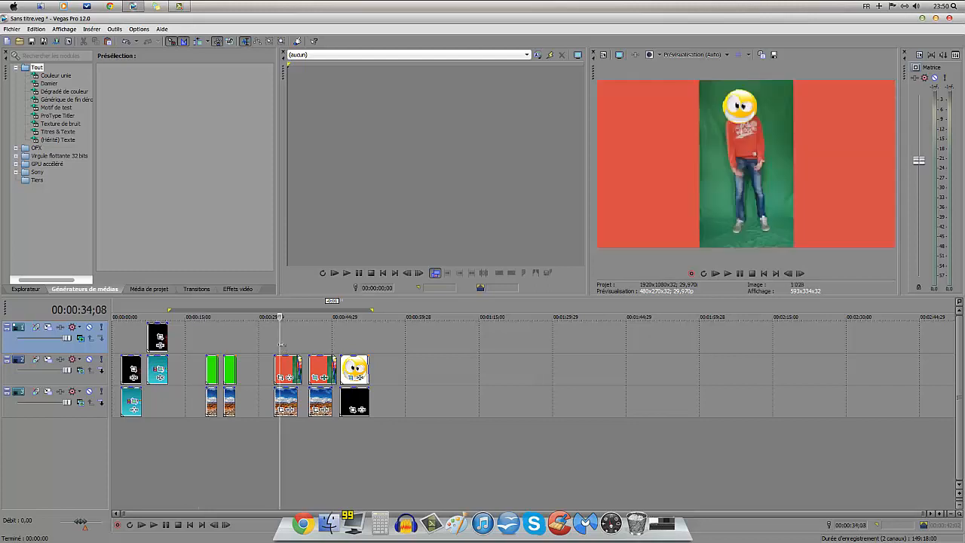
{"action": "left_click", "coordinate": [117, 345]}
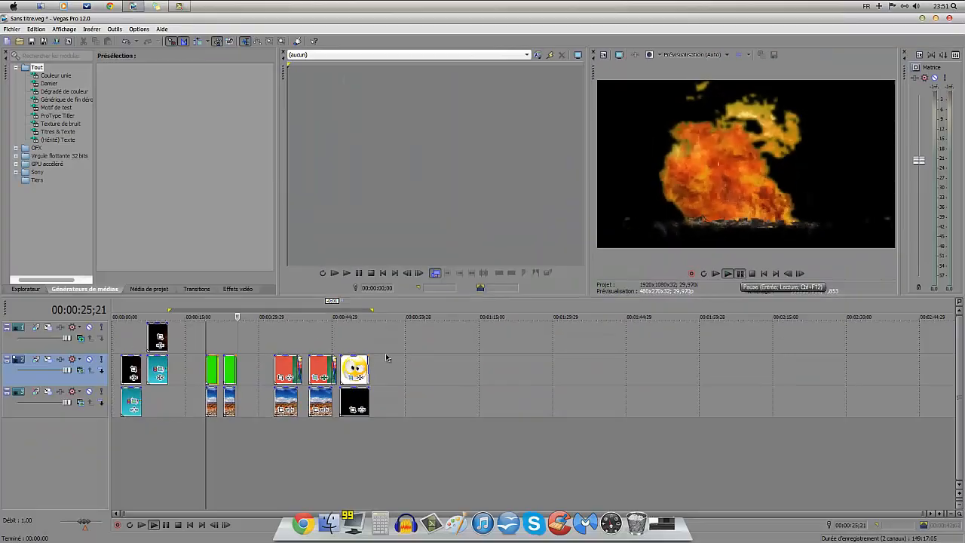
Step: Apply the default Correcteur de couleurs Sony effect to the second green-screen explosion clip on track 2
{"action": "left_click", "coordinate": [227, 348]}
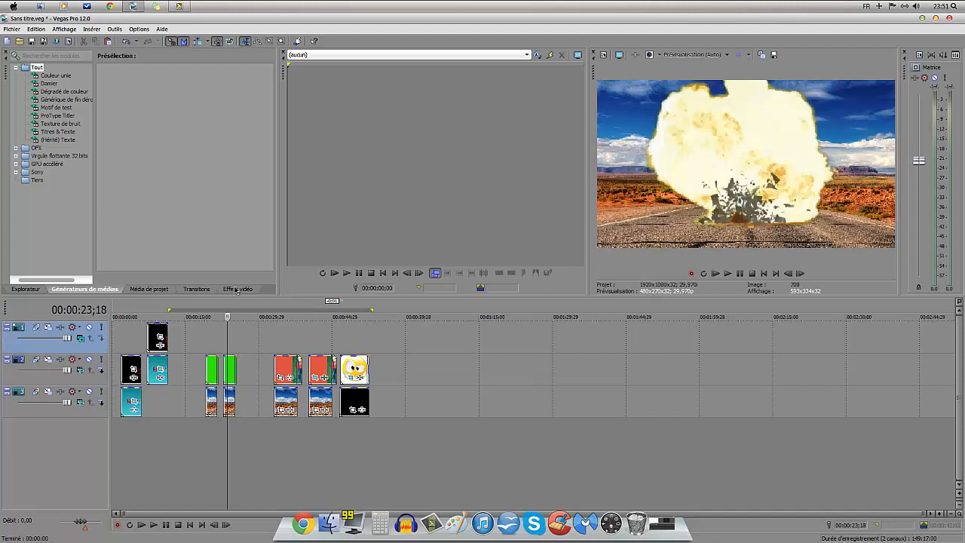
{"action": "left_click", "coordinate": [224, 290]}
{"action": "left_click_drag", "start_coordinate": [188, 294], "coordinate": [140, 291]}
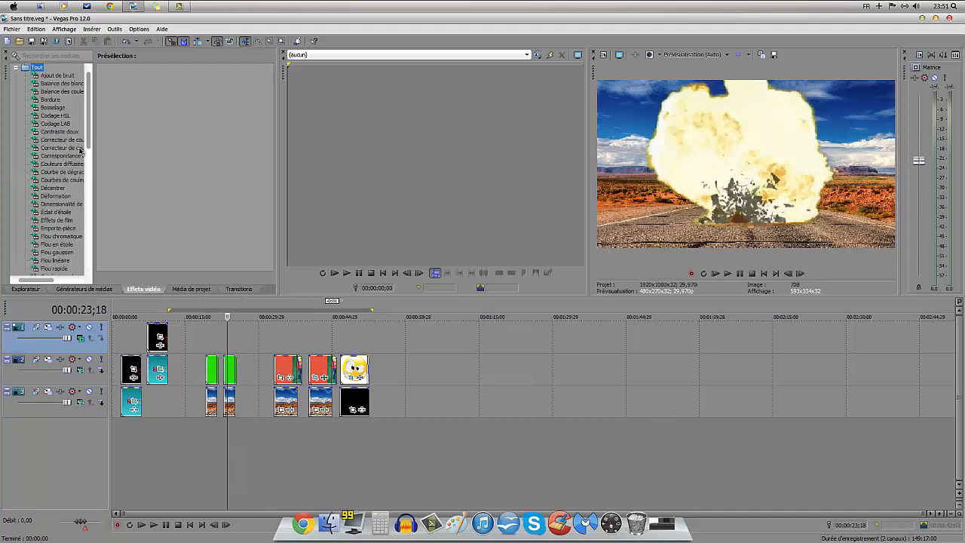
{"action": "left_click", "coordinate": [70, 133]}
{"action": "left_click_drag", "start_coordinate": [71, 141], "coordinate": [226, 244]}
{"action": "left_click_drag", "start_coordinate": [231, 368], "coordinate": [232, 369]}
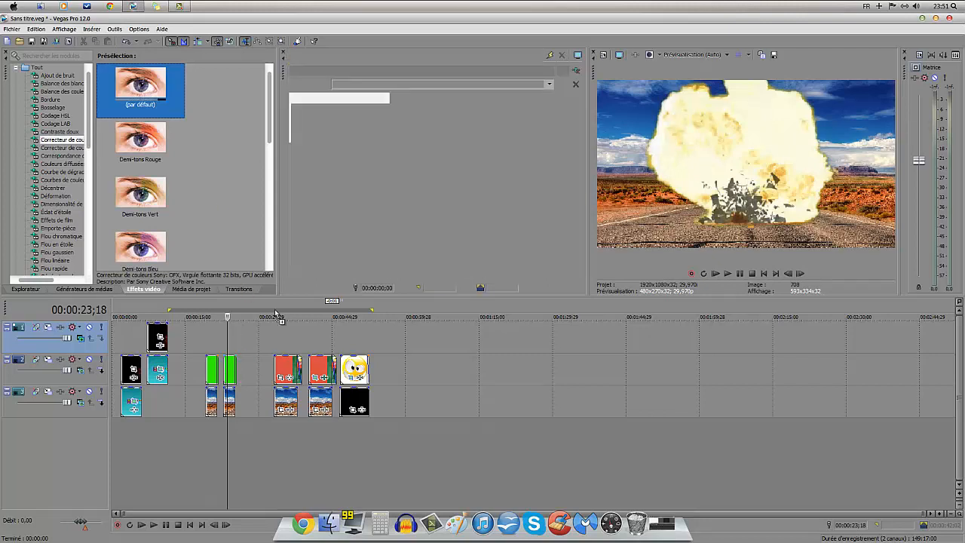
Step: Shift the explosion's Basse colour wheel toward orange to 126,2; 0,6491 and play back the corrected clip
{"action": "left_click", "coordinate": [403, 172]}
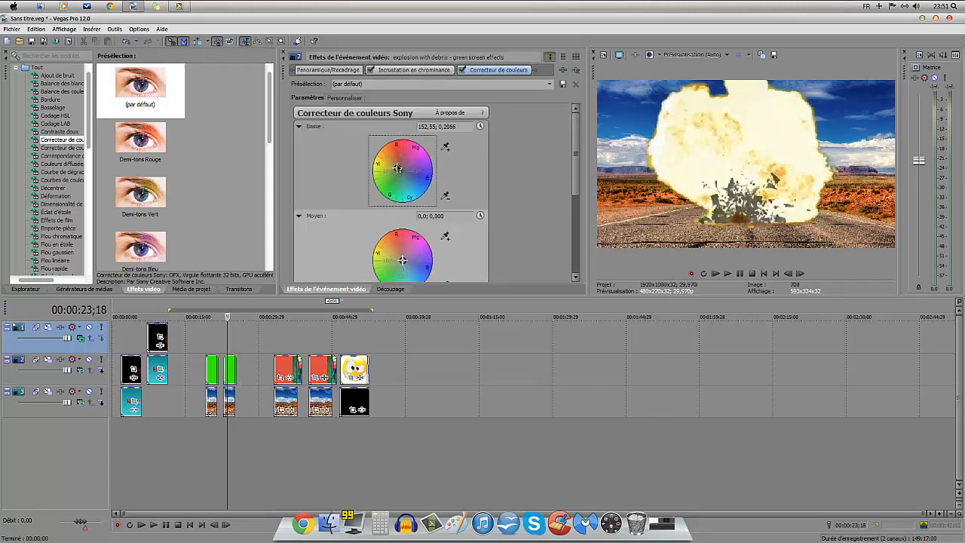
{"action": "left_click_drag", "start_coordinate": [382, 179], "coordinate": [365, 183]}
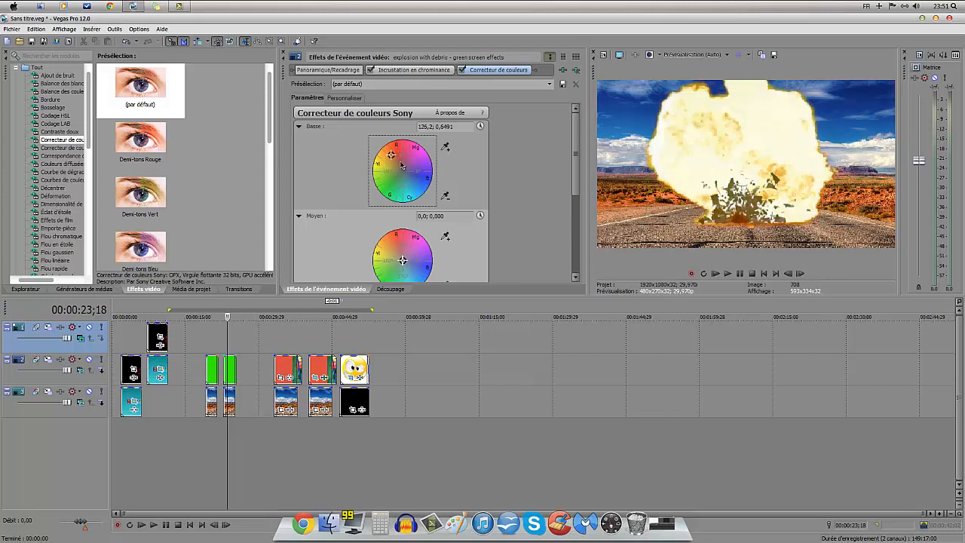
{"action": "left_click", "coordinate": [728, 274]}
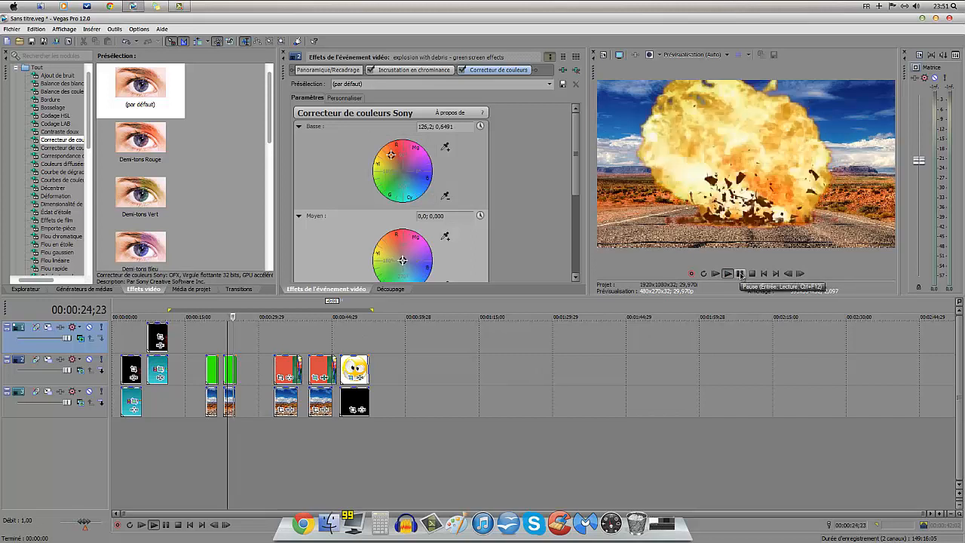
{"action": "left_click", "coordinate": [740, 275]}
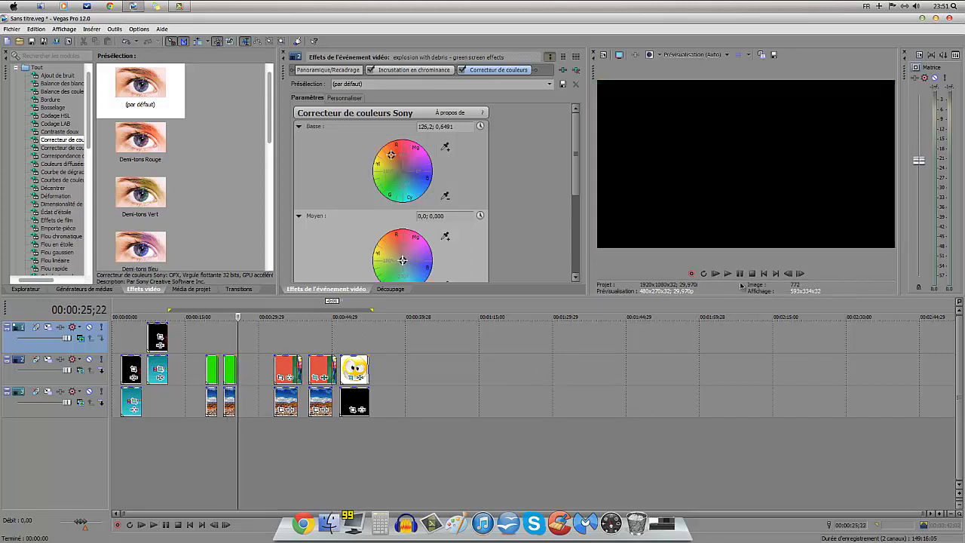
Step: Move the first turquoise console image from track 3 to new track 5 and the first fire clip from track 2 to track 4
{"action": "left_click", "coordinate": [275, 356]}
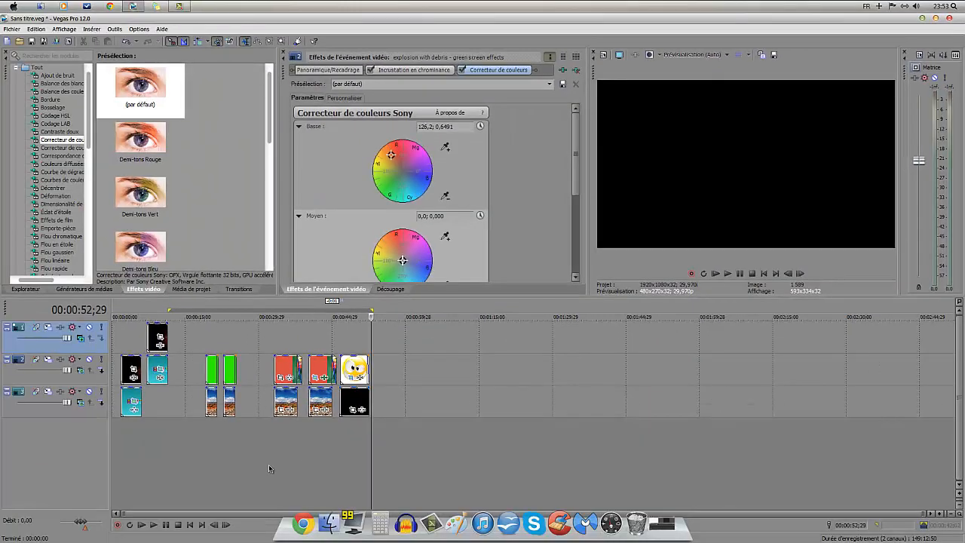
{"action": "left_click", "coordinate": [122, 343]}
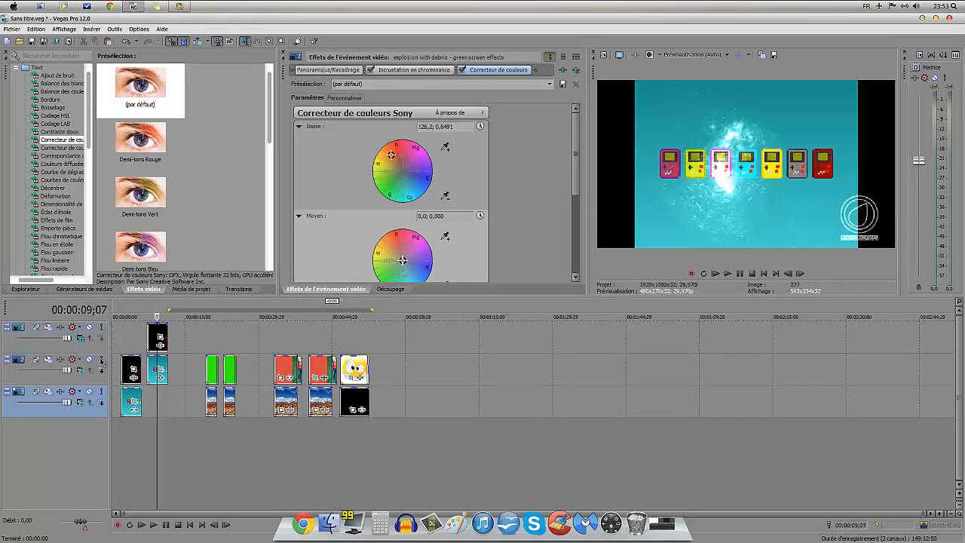
{"action": "left_click", "coordinate": [132, 367]}
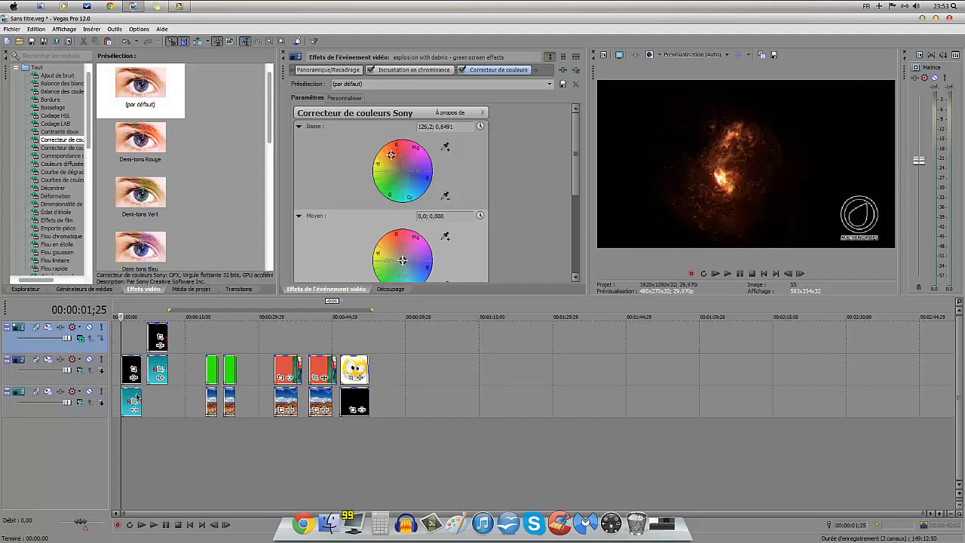
{"action": "left_click", "coordinate": [135, 400]}
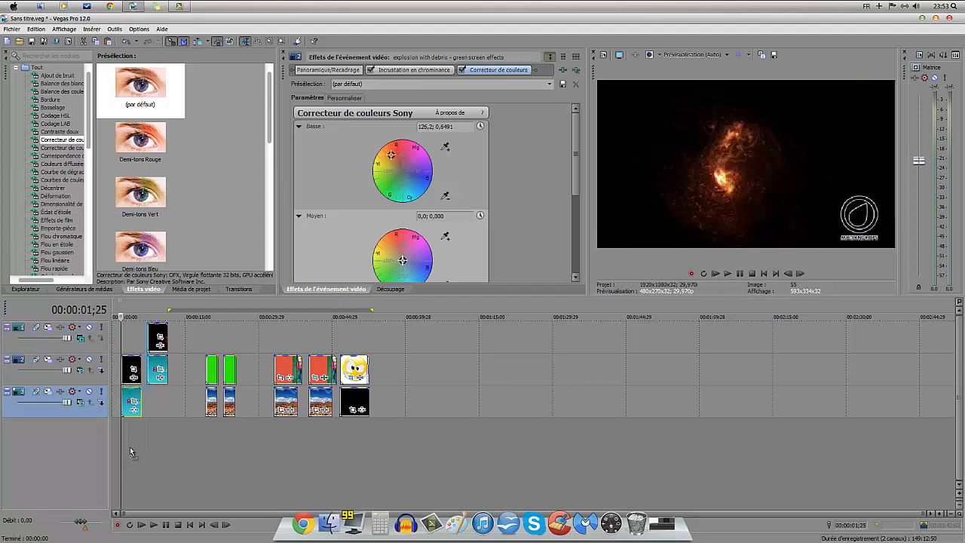
{"action": "mouse_move", "coordinate": [130, 451]}
{"action": "left_mouse_down"}
{"action": "mouse_move", "coordinate": [125, 465]}
{"action": "mouse_move", "coordinate": [130, 453]}
{"action": "mouse_move", "coordinate": [133, 468]}
{"action": "left_mouse_up"}
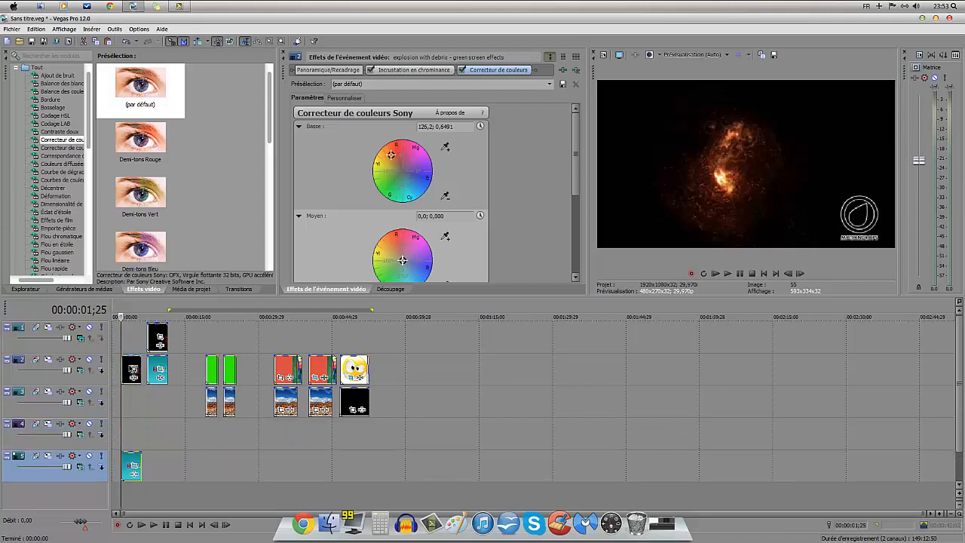
{"action": "left_click_drag", "start_coordinate": [132, 370], "coordinate": [132, 436]}
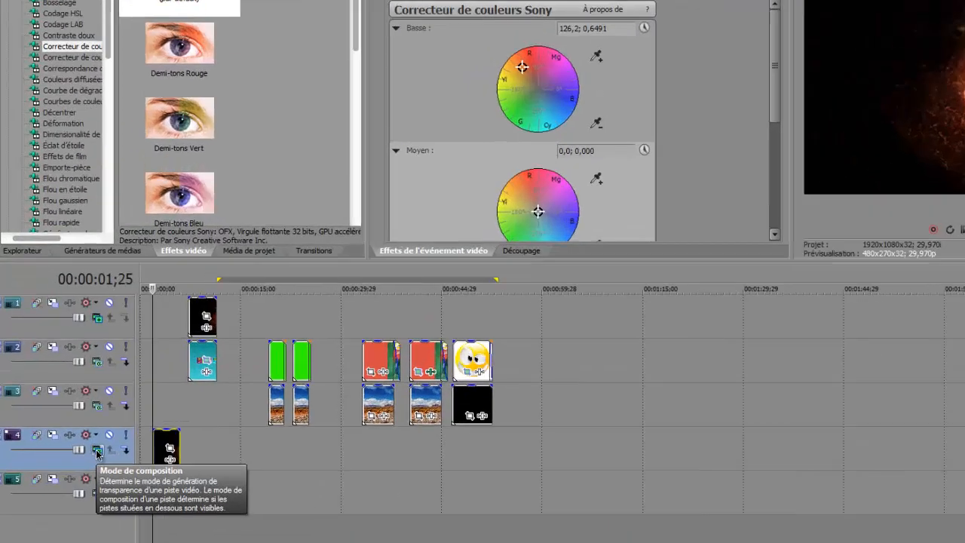
Step: Set the composition mode of track 4, which holds the fire clip, to Ajouter
{"action": "left_click", "coordinate": [81, 438]}
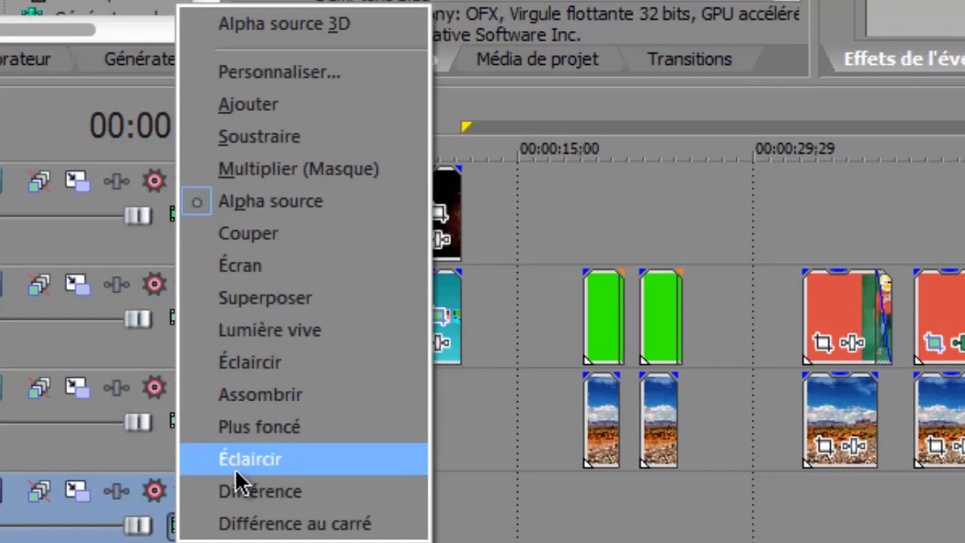
{"action": "left_click", "coordinate": [292, 398]}
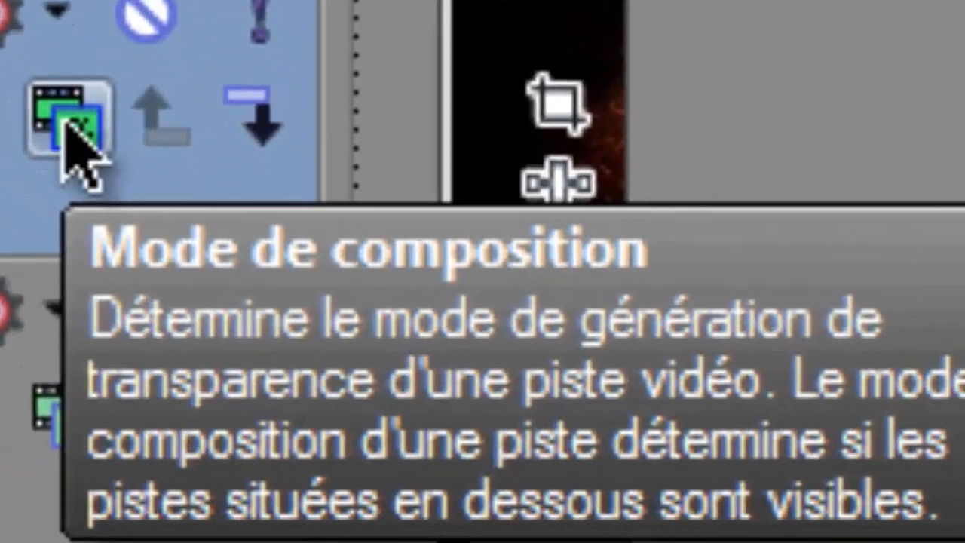
{"action": "left_click", "coordinate": [66, 124]}
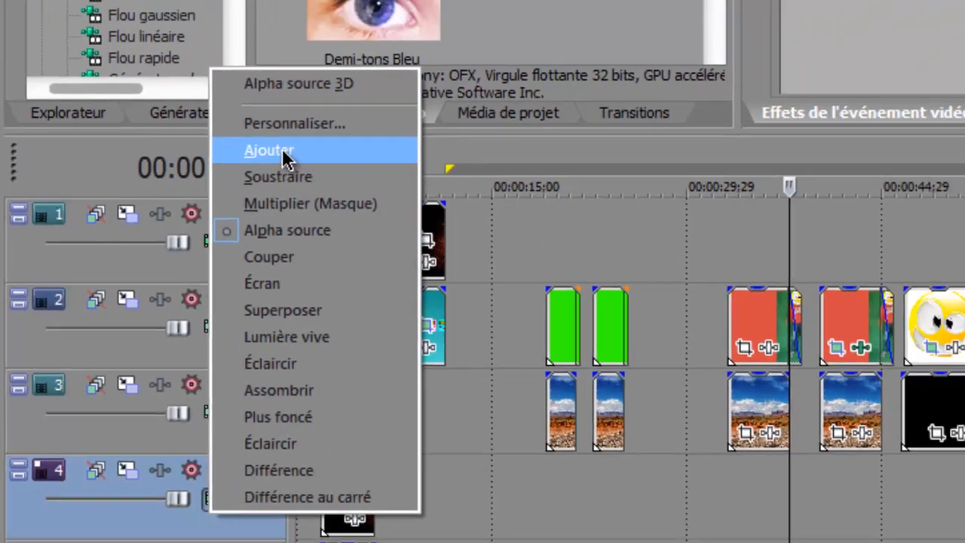
{"action": "left_click", "coordinate": [283, 150]}
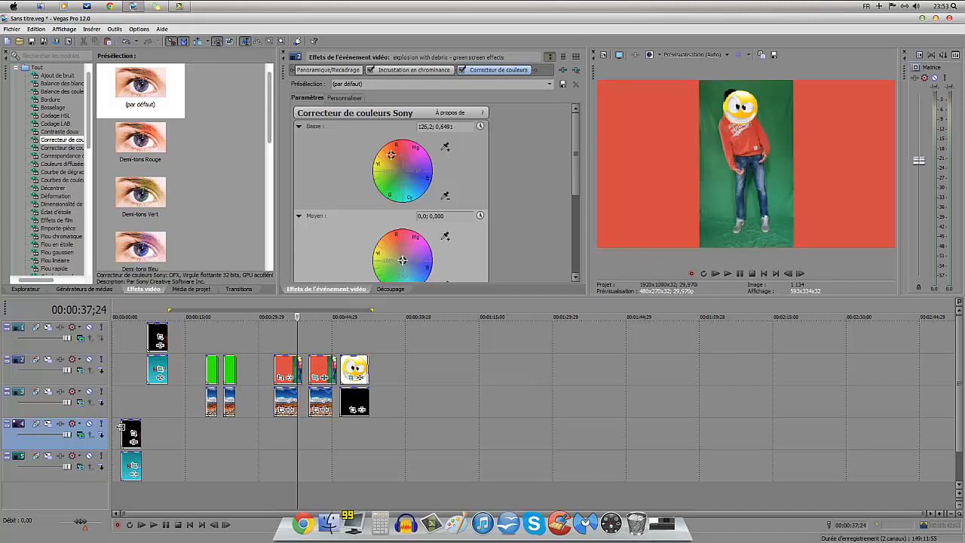
Step: Preview the fire clip composited over the console image, starting from 00:00:01;25
{"action": "left_click", "coordinate": [129, 408]}
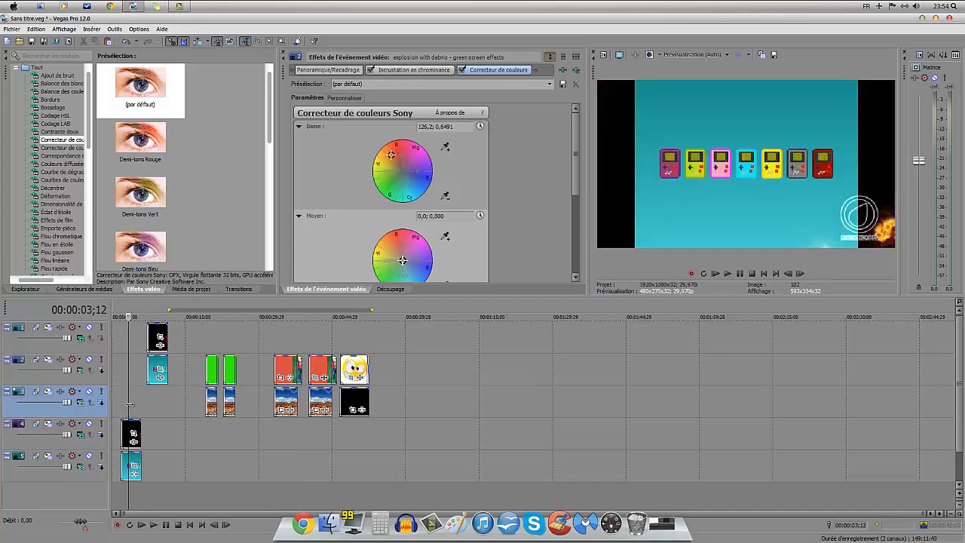
{"action": "left_click", "coordinate": [122, 403]}
{"action": "left_click_drag", "start_coordinate": [125, 403], "coordinate": [141, 403]}
{"action": "left_click", "coordinate": [122, 412]}
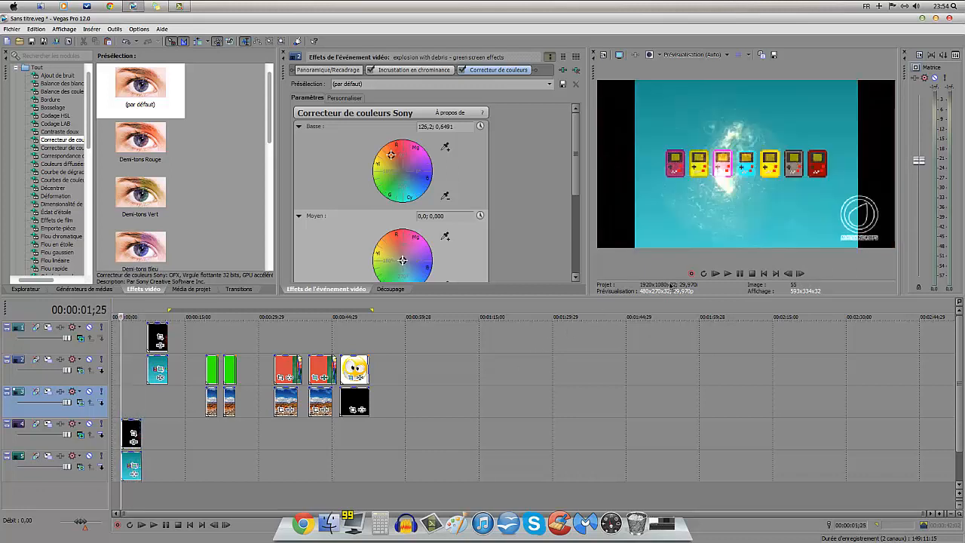
{"action": "left_click", "coordinate": [728, 274]}
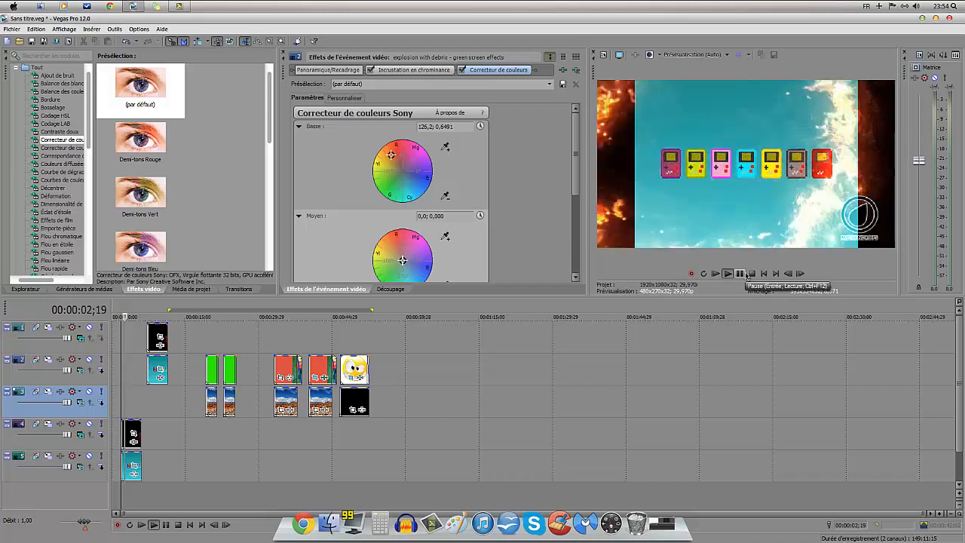
{"action": "left_click", "coordinate": [741, 275]}
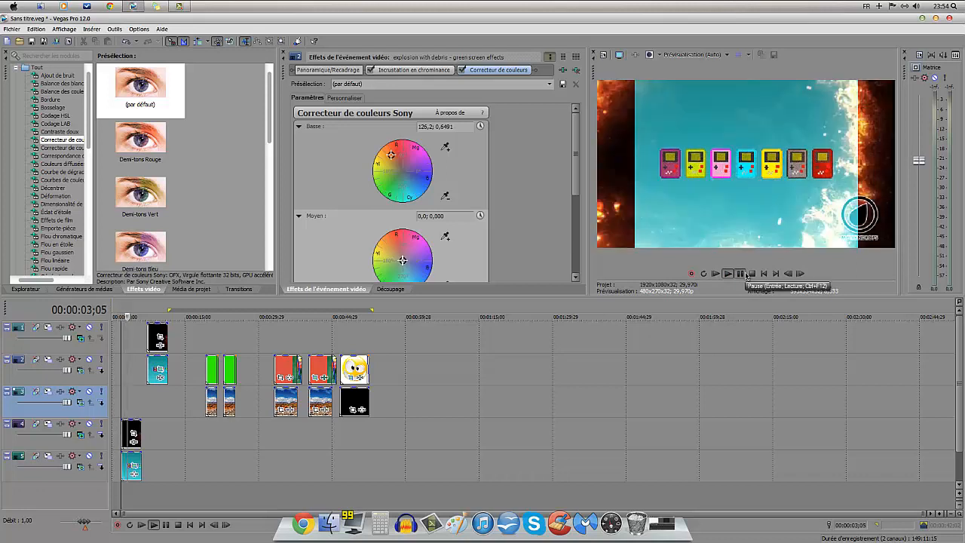
{"action": "left_click", "coordinate": [123, 397]}
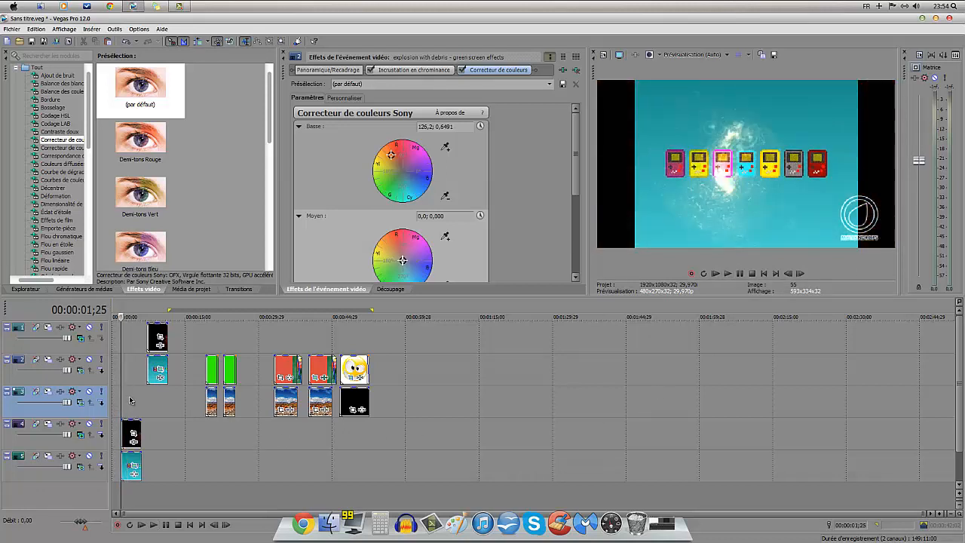
Step: Resize the RingFire clip's pan/crop frame to 1 271,4 by 715,2 and apply the default Correcteur de couleurs Sony effect to it
{"action": "left_click", "coordinate": [133, 434]}
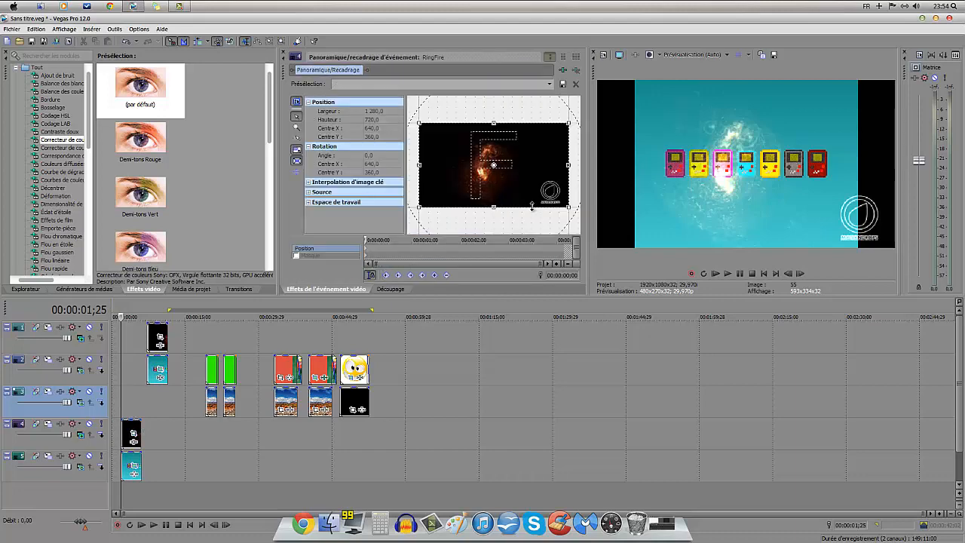
{"action": "left_click_drag", "start_coordinate": [567, 205], "coordinate": [567, 233]}
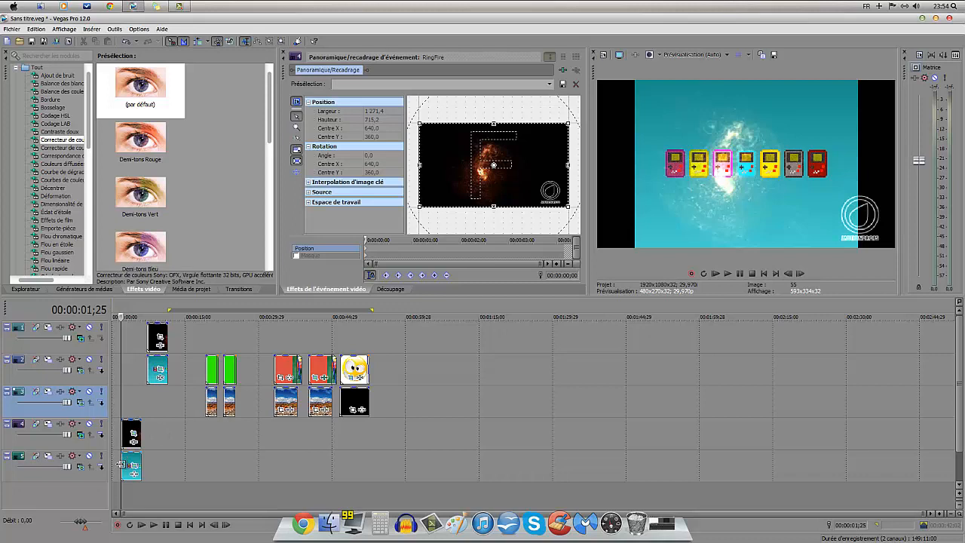
{"action": "left_click", "coordinate": [68, 140]}
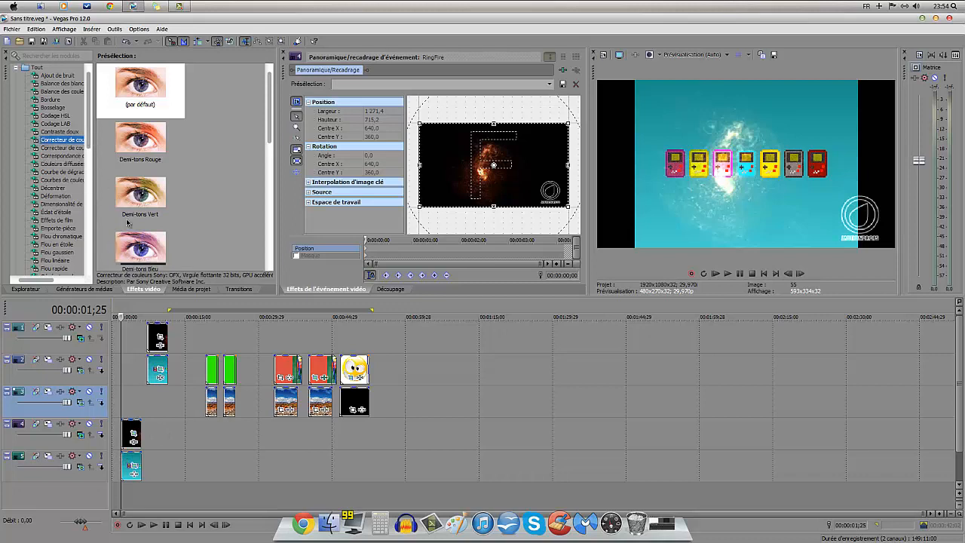
{"action": "left_click_drag", "start_coordinate": [168, 85], "coordinate": [131, 427]}
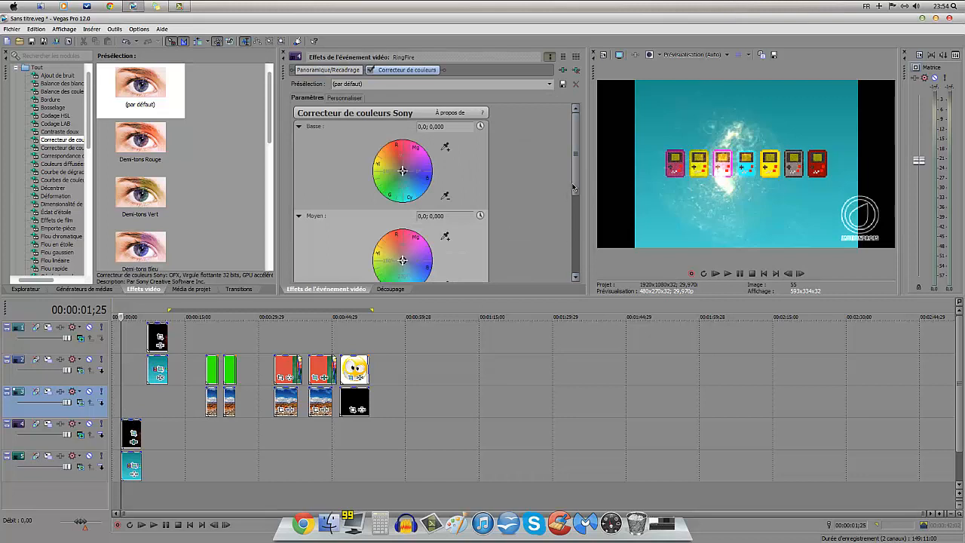
Step: Set the RingFire colour corrector's Saturation to 2,959 and Gamma to 1,238, and play back the result
{"action": "left_click_drag", "start_coordinate": [573, 187], "coordinate": [577, 279]}
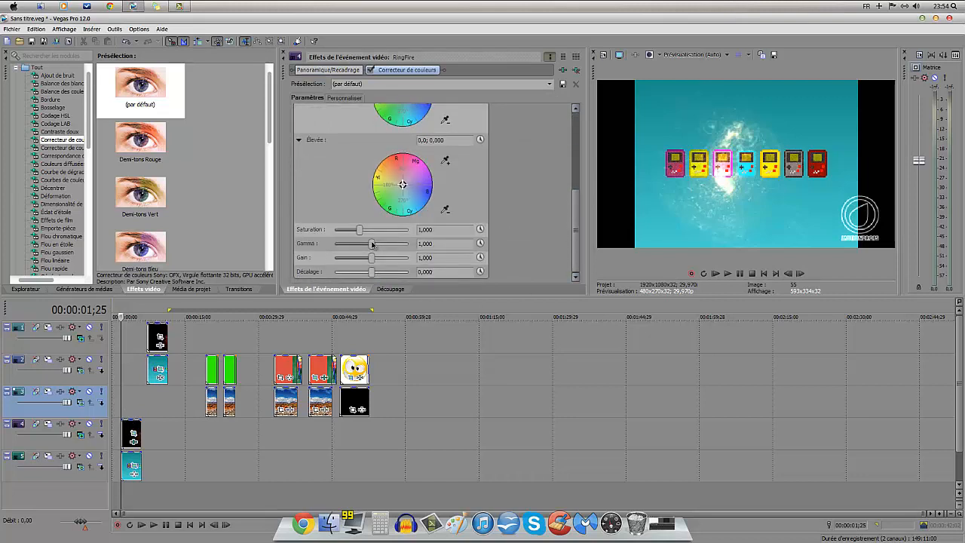
{"action": "left_click_drag", "start_coordinate": [371, 243], "coordinate": [406, 229]}
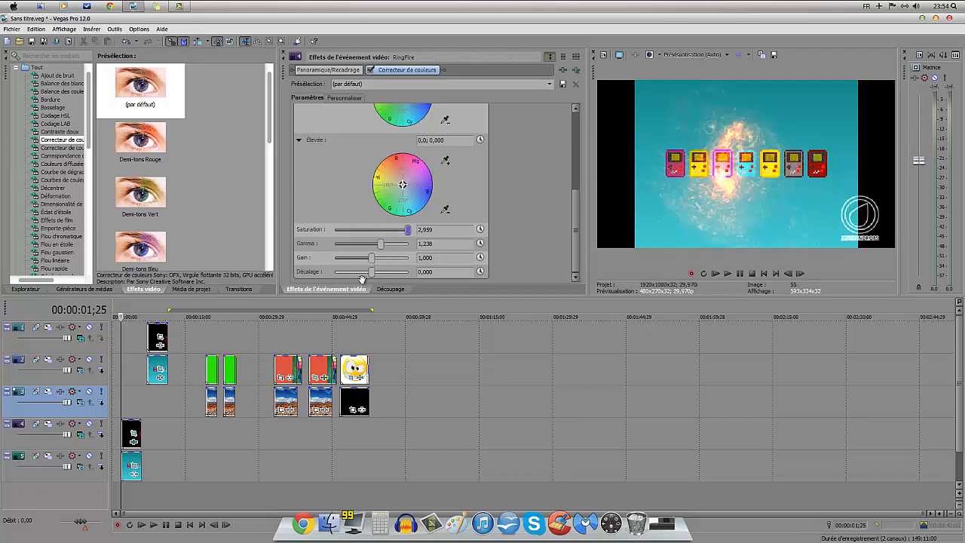
{"action": "left_click", "coordinate": [727, 274]}
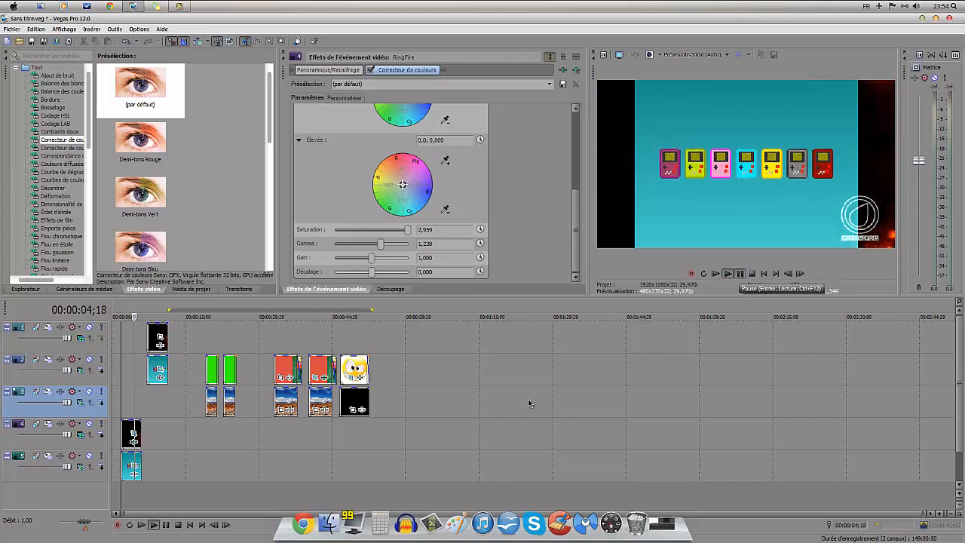
Step: Remove the Correcteur de couleurs effect from the RingFire clip and select track 4 with the playhead at 00:00:01;25
{"action": "left_click", "coordinate": [576, 70]}
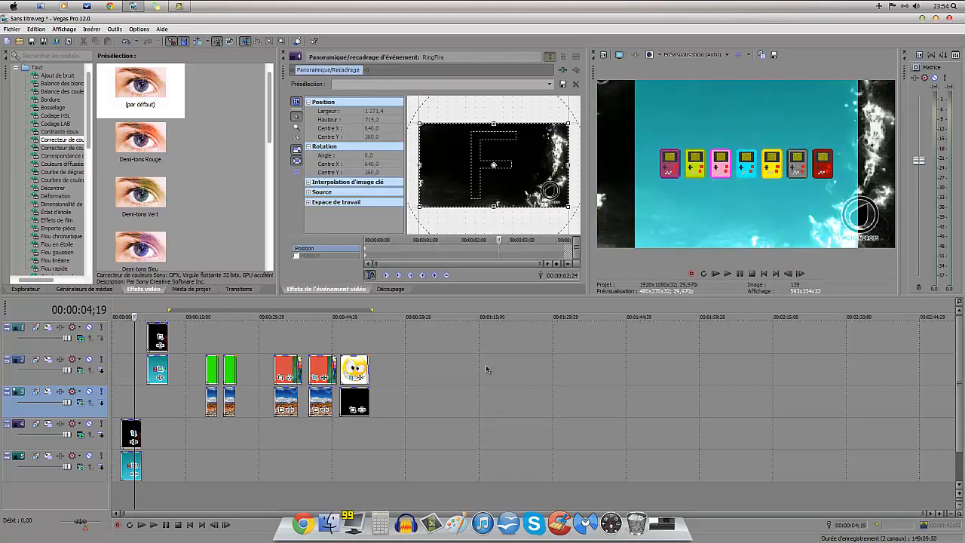
{"action": "left_click", "coordinate": [121, 415]}
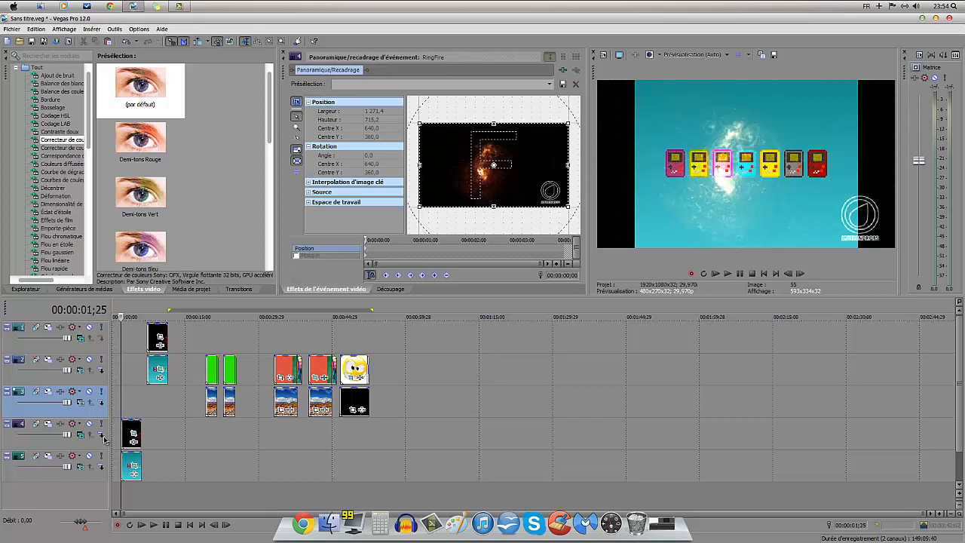
{"action": "left_click", "coordinate": [104, 440]}
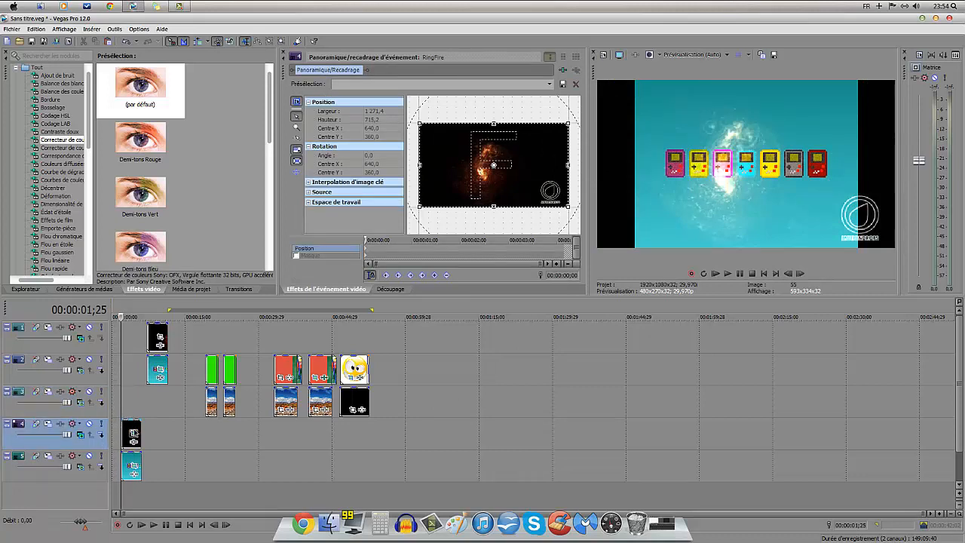
Step: Scrub through the fire clip on track 4 to examine how it blends over the console image
{"action": "left_click", "coordinate": [141, 401]}
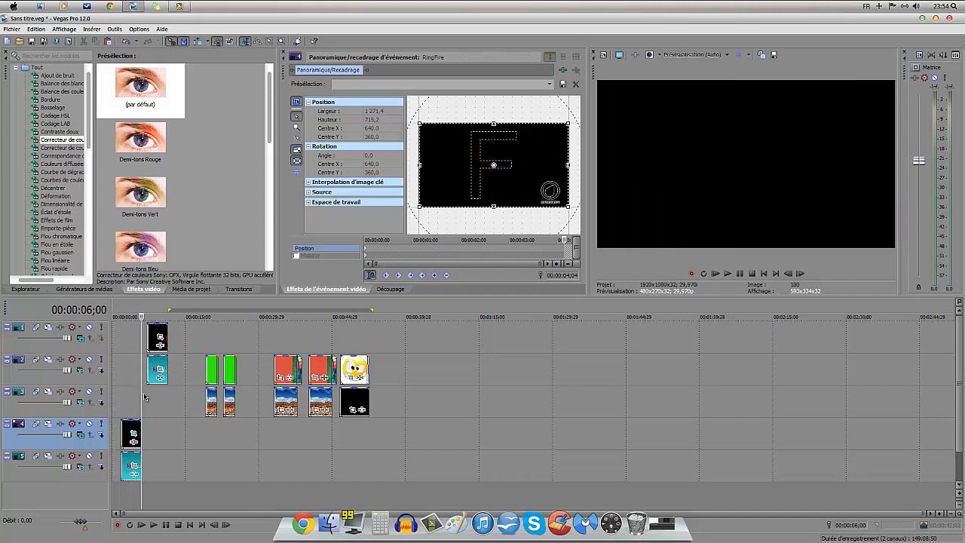
{"action": "left_click", "coordinate": [129, 394]}
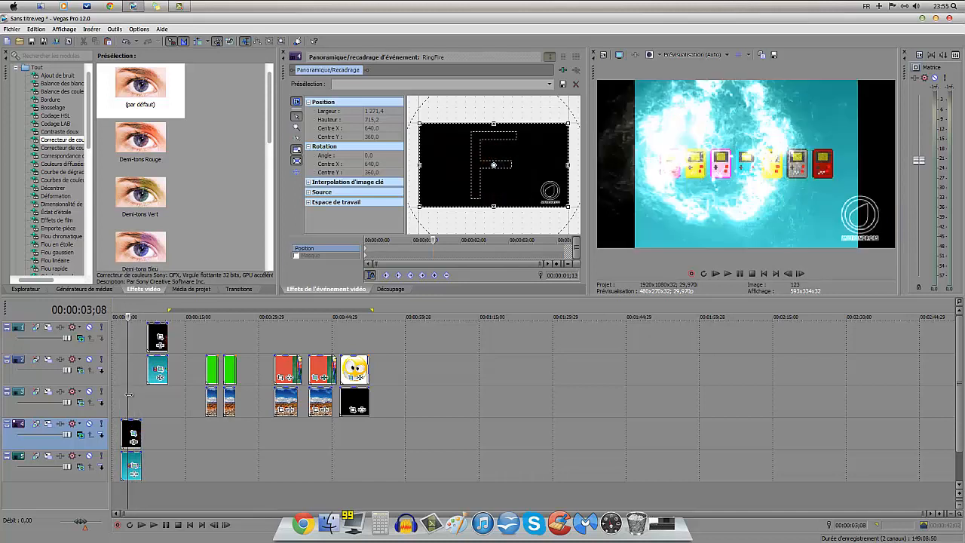
{"action": "left_click_drag", "start_coordinate": [129, 394], "coordinate": [130, 394]}
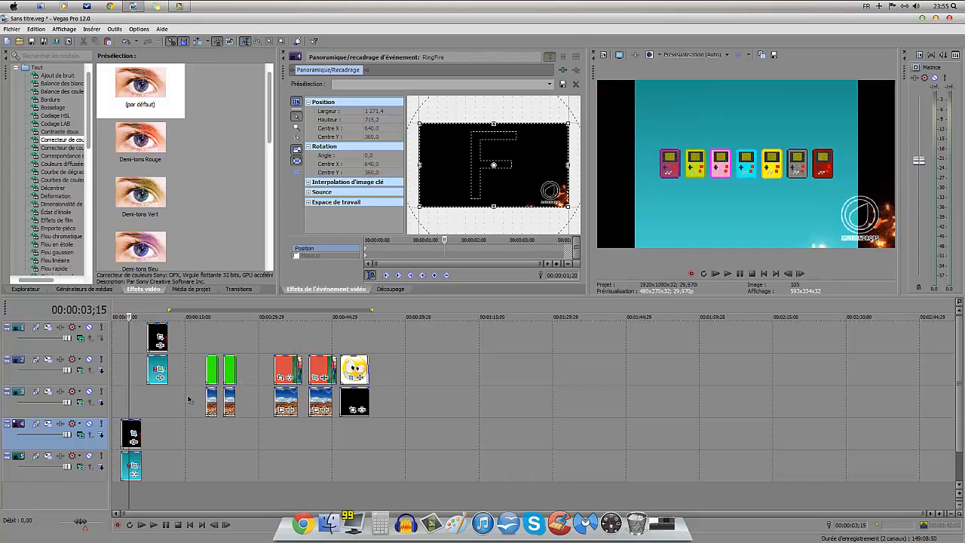
{"action": "left_click", "coordinate": [126, 407]}
{"action": "left_click", "coordinate": [121, 407]}
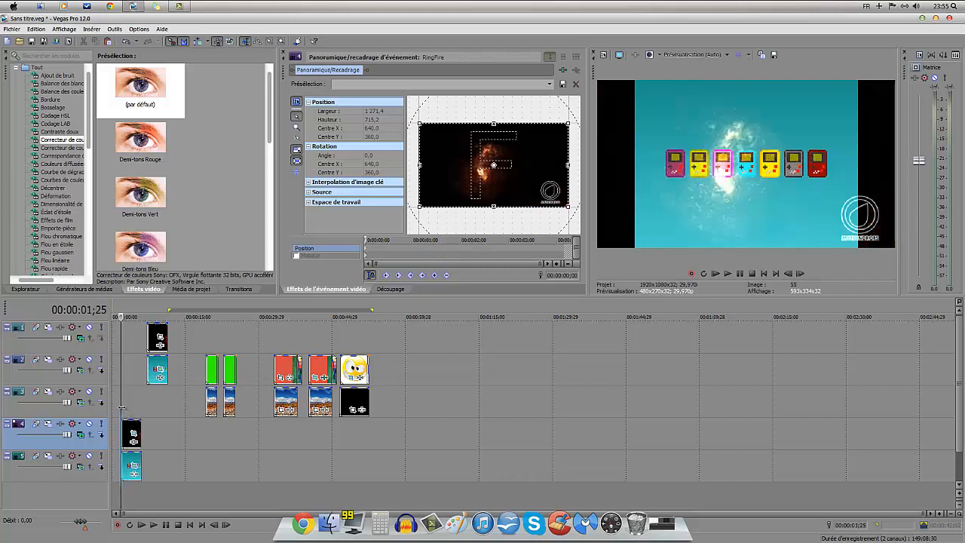
{"action": "left_click_drag", "start_coordinate": [124, 406], "coordinate": [126, 406]}
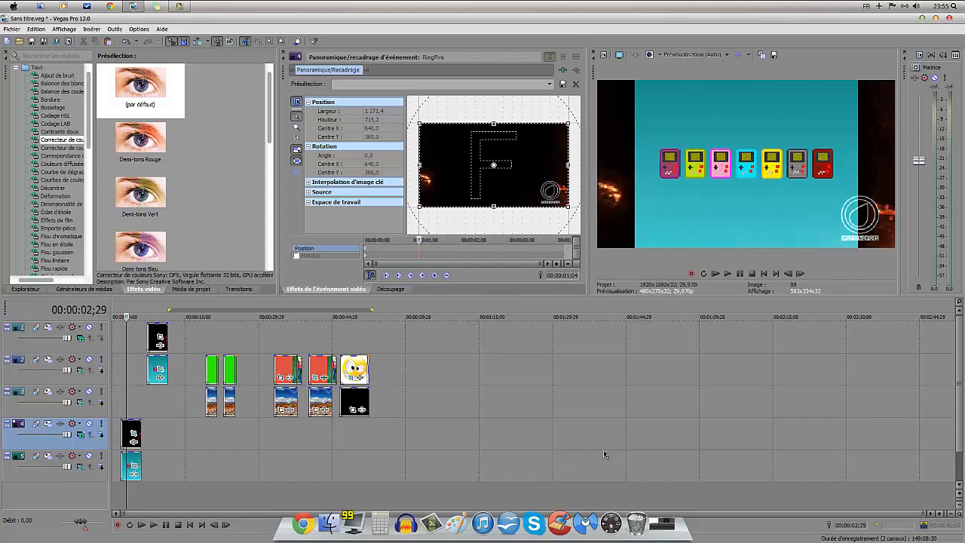
{"action": "left_click", "coordinate": [79, 435]}
{"action": "left_click", "coordinate": [105, 303]}
Step: Place the playhead at 00:00:20;12 on the first green-screen explosion clip and choose the Incrustation en chrominance effect
{"action": "left_click", "coordinate": [220, 363]}
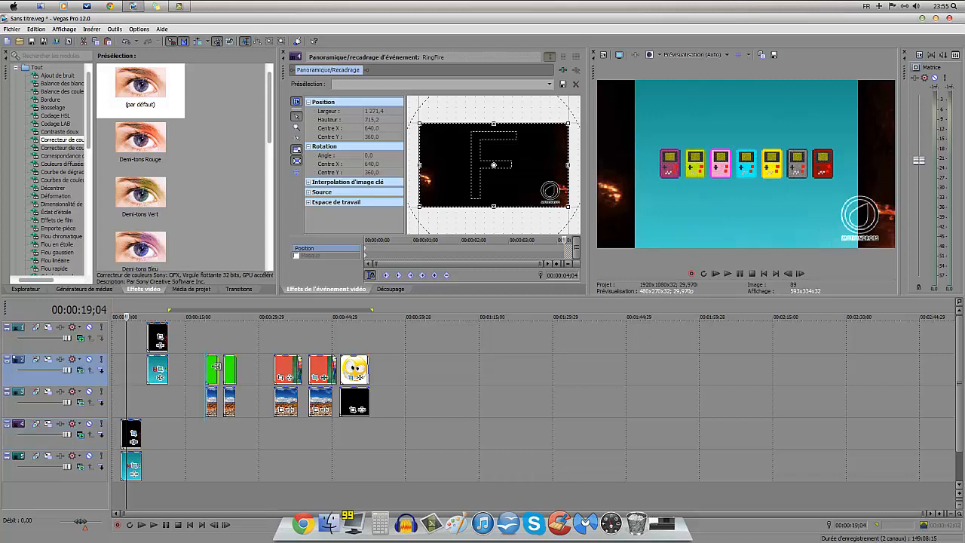
{"action": "left_click", "coordinate": [211, 339]}
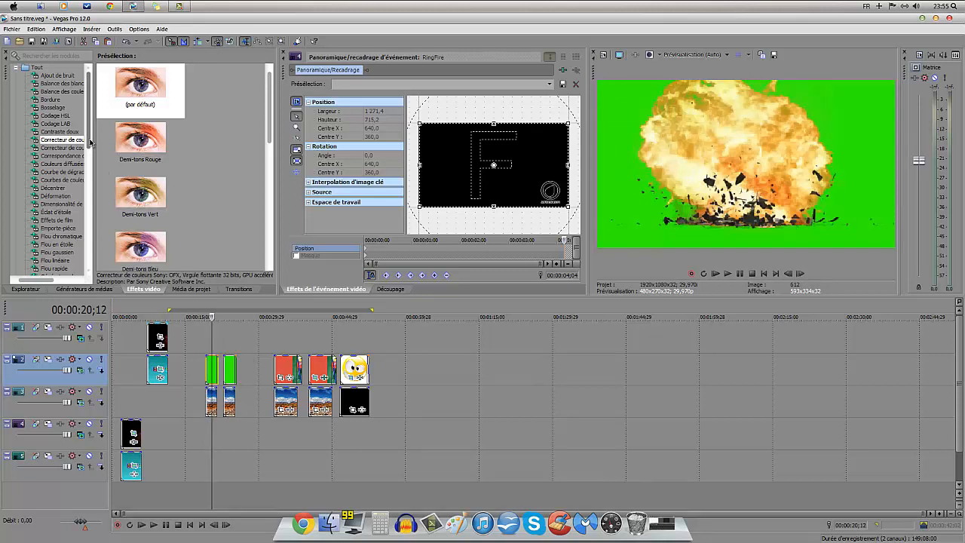
{"action": "left_click_drag", "start_coordinate": [89, 143], "coordinate": [89, 161]}
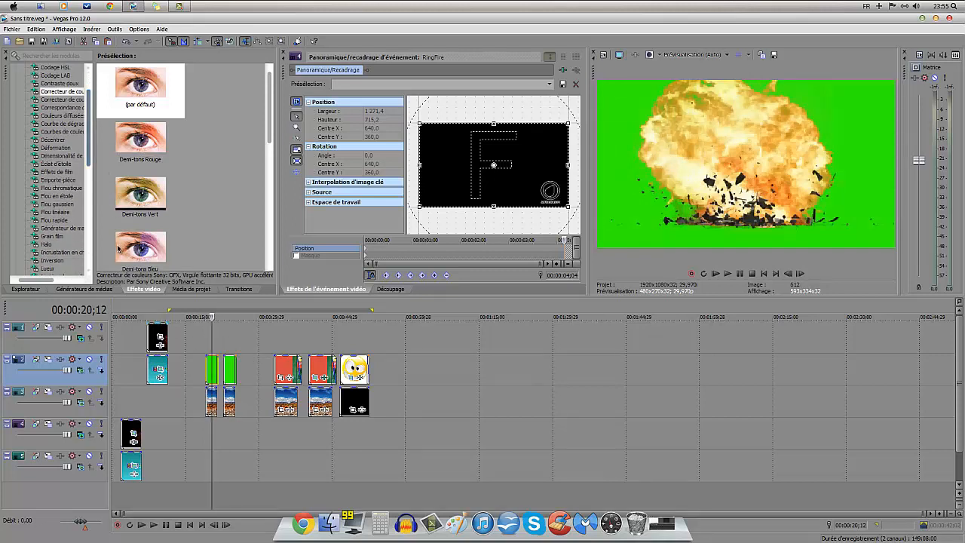
{"action": "left_click", "coordinate": [60, 253]}
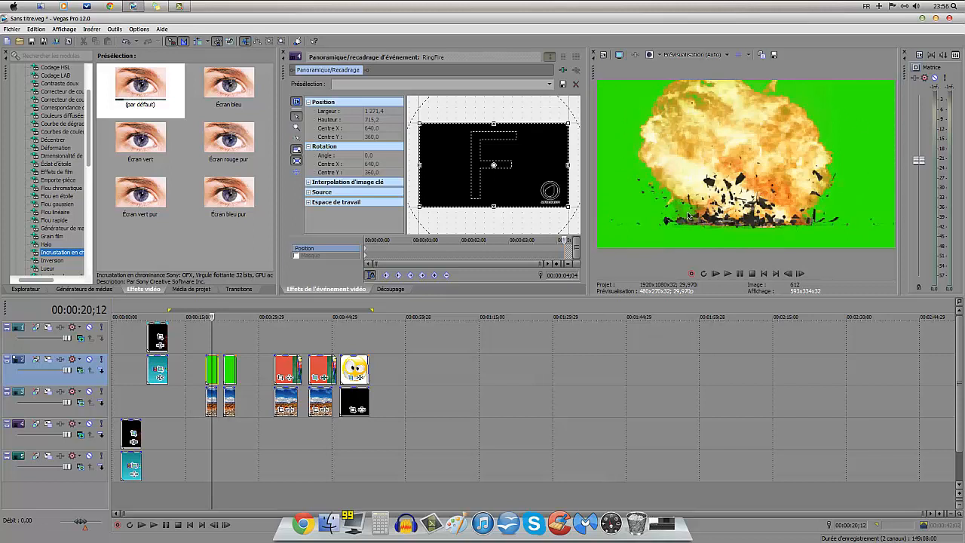
Step: Try keying the first explosion clip with the default Incrustation en chrominance effect by shifting the key colour's hue towards green
{"action": "left_click_drag", "start_coordinate": [57, 257], "coordinate": [216, 367]}
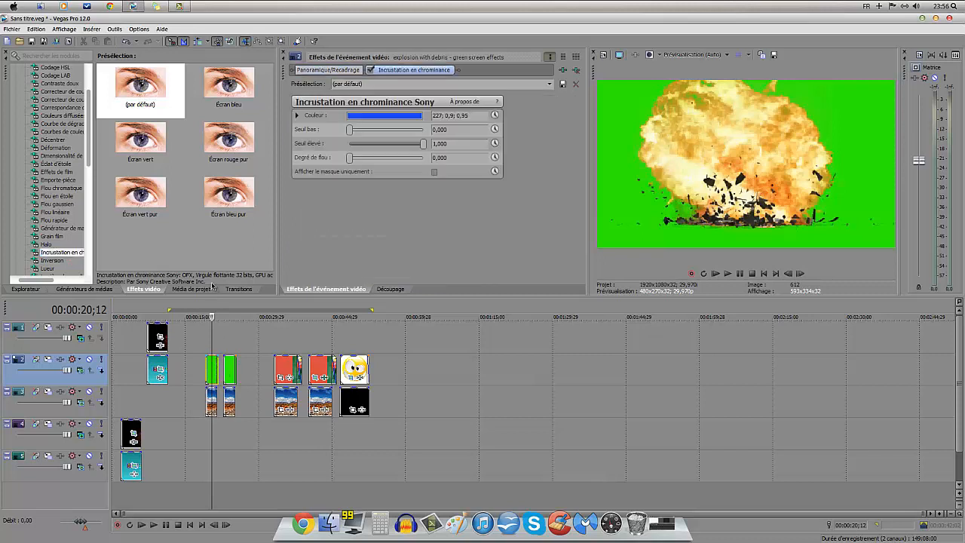
{"action": "left_click", "coordinate": [378, 118]}
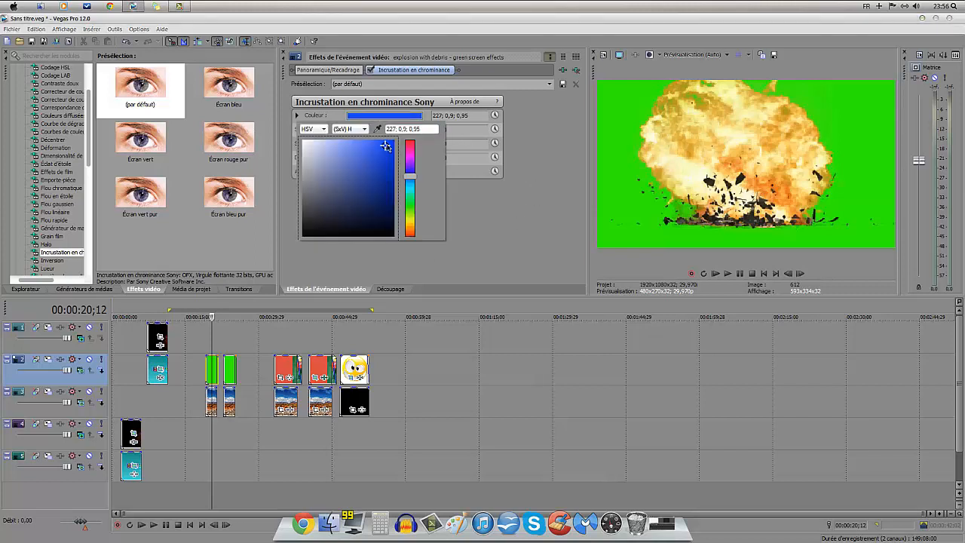
{"action": "left_click_drag", "start_coordinate": [411, 180], "coordinate": [411, 202]}
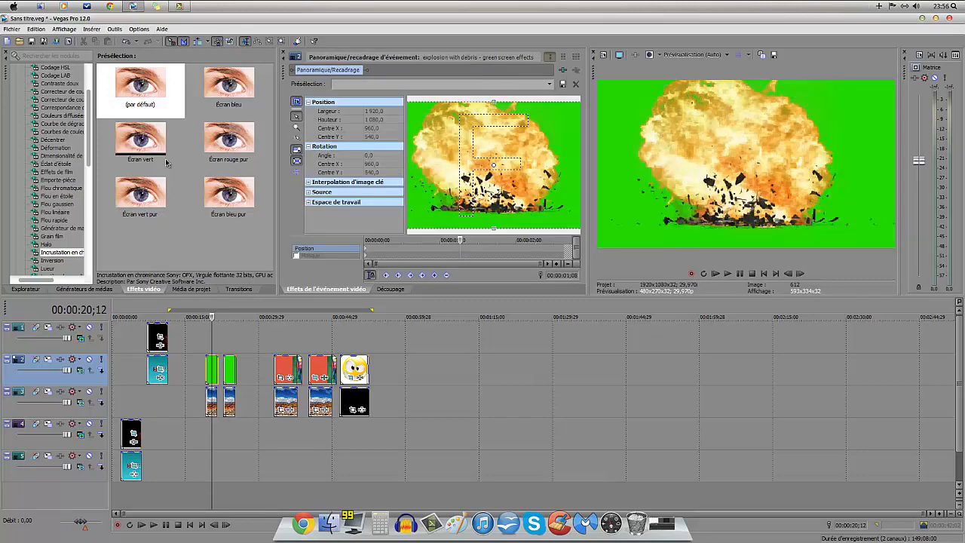
Step: Apply the default Incrustation en chrominance effect to the first explosion clip and sample the preview's green background as key colour
{"action": "left_click_drag", "start_coordinate": [140, 83], "coordinate": [217, 358]}
{"action": "left_click", "coordinate": [367, 118]}
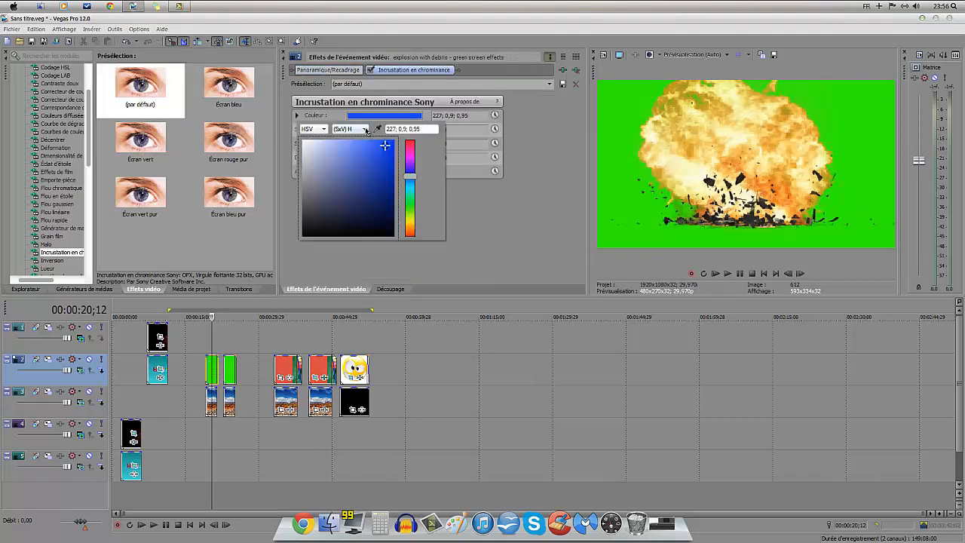
{"action": "left_click", "coordinate": [381, 124]}
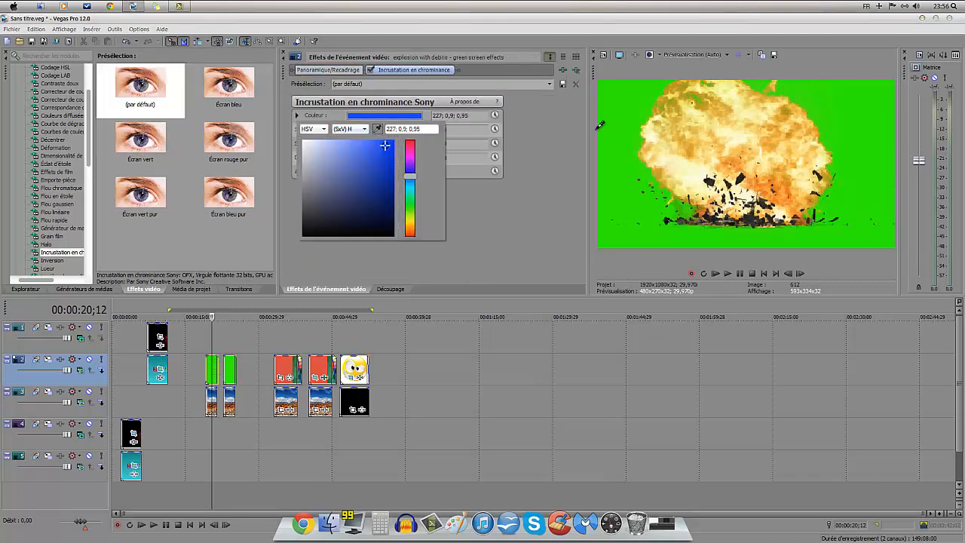
{"action": "left_click", "coordinate": [642, 210]}
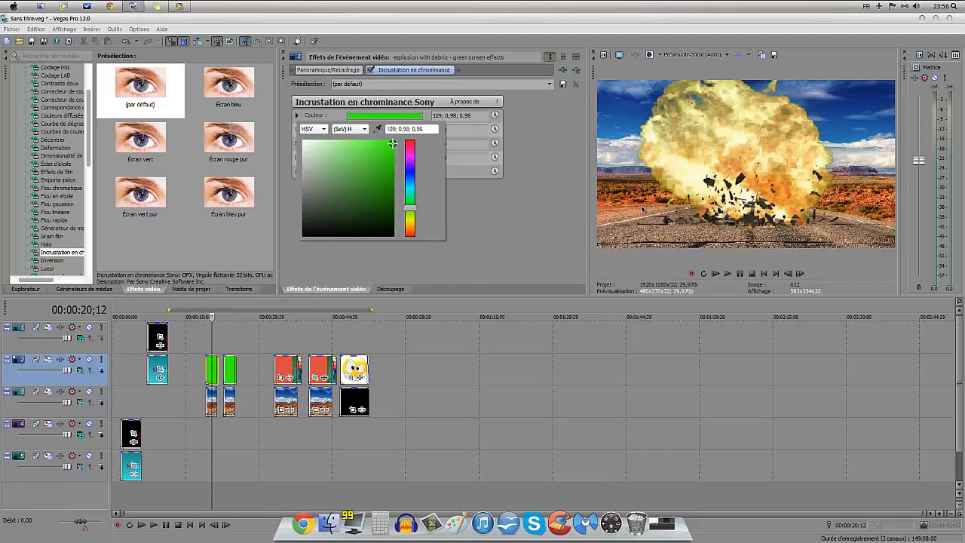
{"action": "left_click", "coordinate": [501, 241]}
Step: Set the explosion clip's chroma key to Seuil bas 0,211, Seuil élevé 0,327 and Degré de flou 0,000
{"action": "left_click_drag", "start_coordinate": [351, 132], "coordinate": [356, 162]}
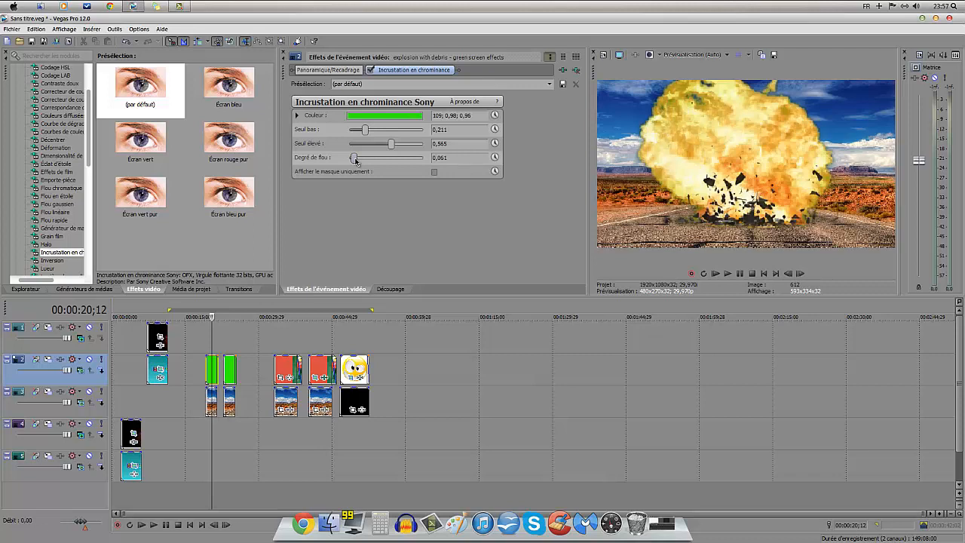
{"action": "left_click_drag", "start_coordinate": [355, 161], "coordinate": [258, 184]}
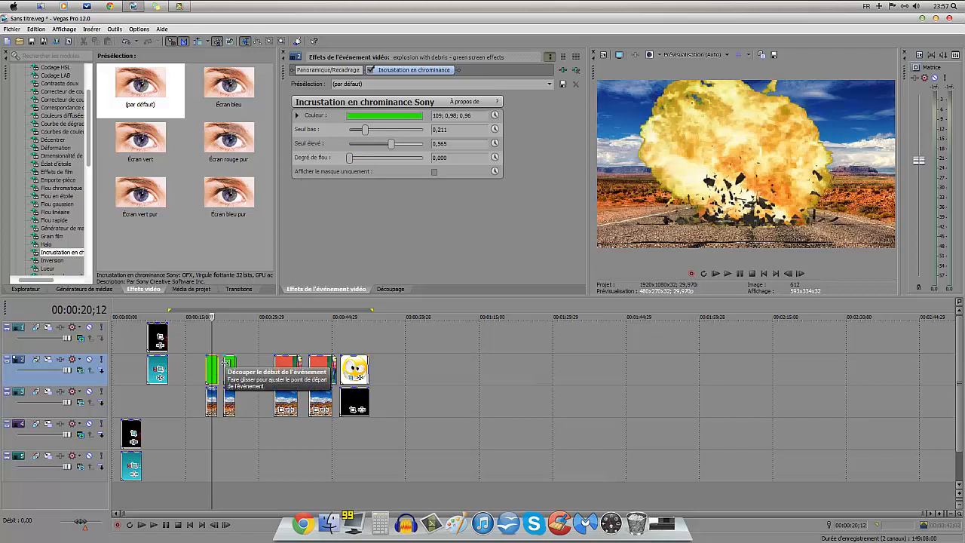
{"action": "mouse_move", "coordinate": [392, 149]}
{"action": "left_mouse_down"}
{"action": "mouse_move", "coordinate": [354, 150]}
{"action": "mouse_move", "coordinate": [375, 151]}
{"action": "left_mouse_up"}
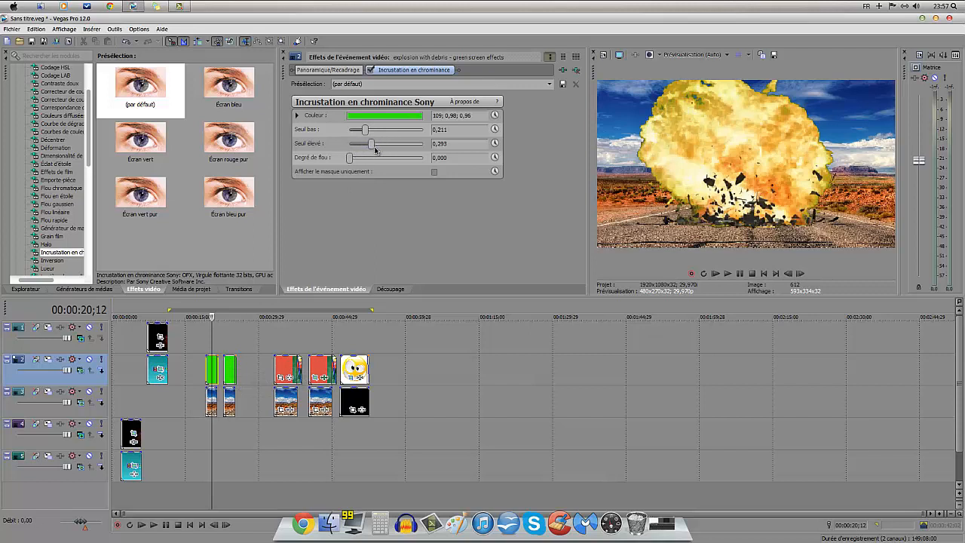
Step: Play the keyed explosion from 00:00:19;04, and view its end and the second explosion clip at 00:00:23;18
{"action": "left_click", "coordinate": [206, 371]}
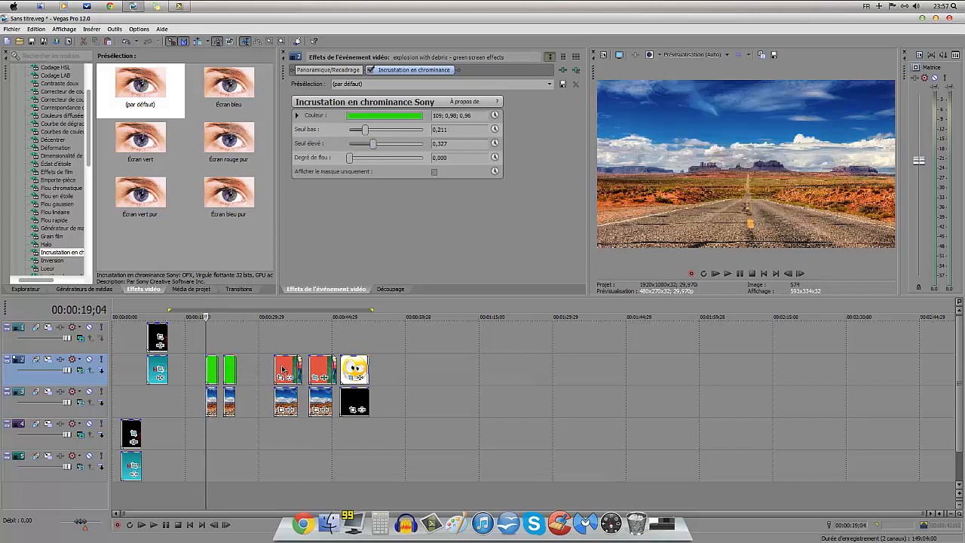
{"action": "left_click", "coordinate": [727, 273]}
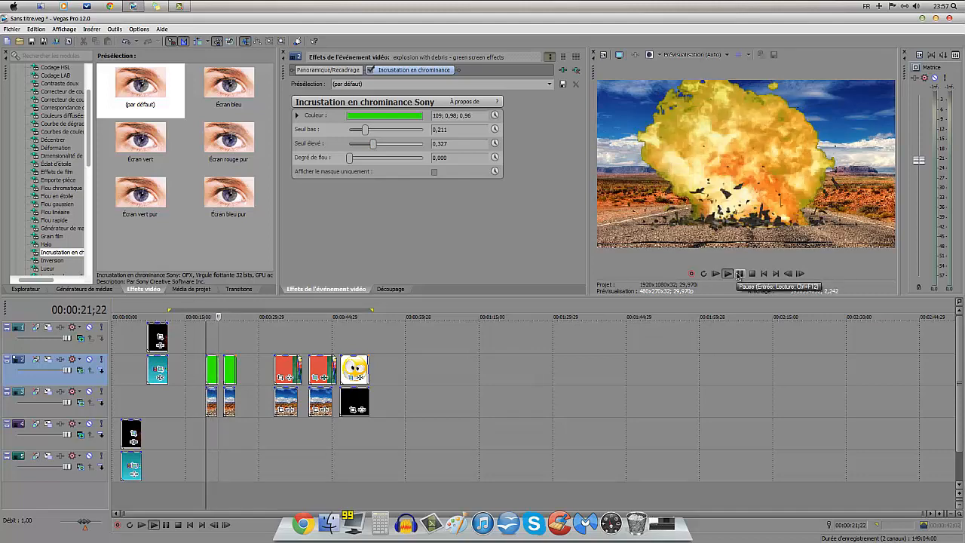
{"action": "left_click", "coordinate": [738, 276]}
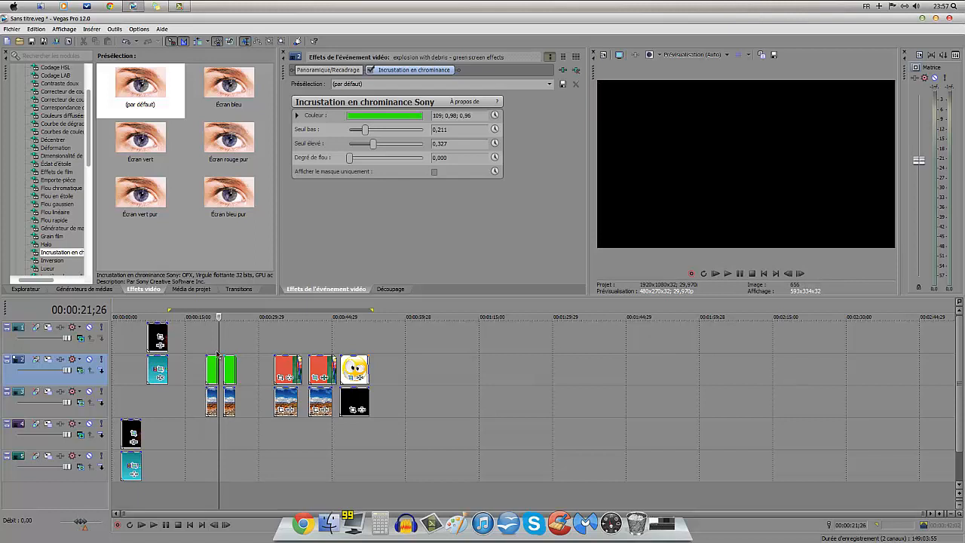
{"action": "left_click", "coordinate": [217, 350]}
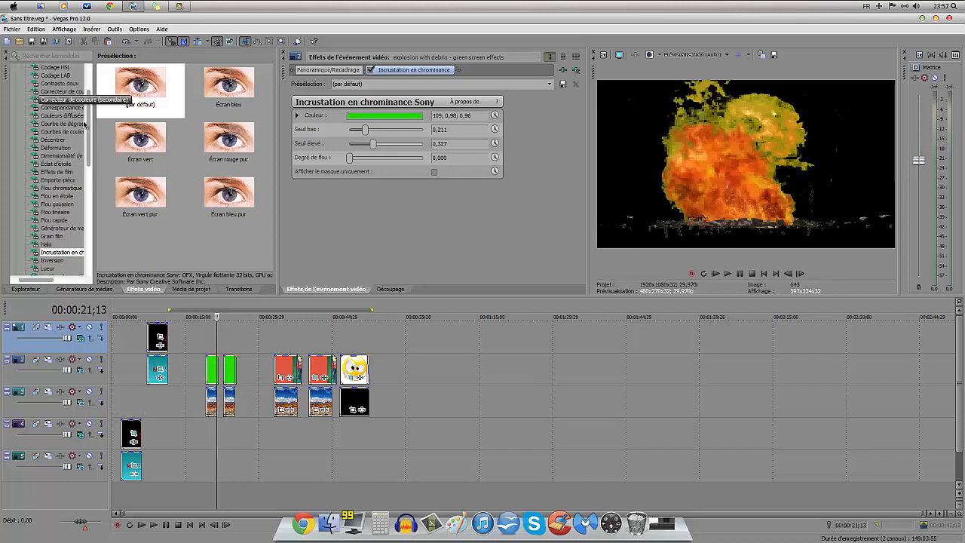
{"action": "left_click", "coordinate": [228, 375]}
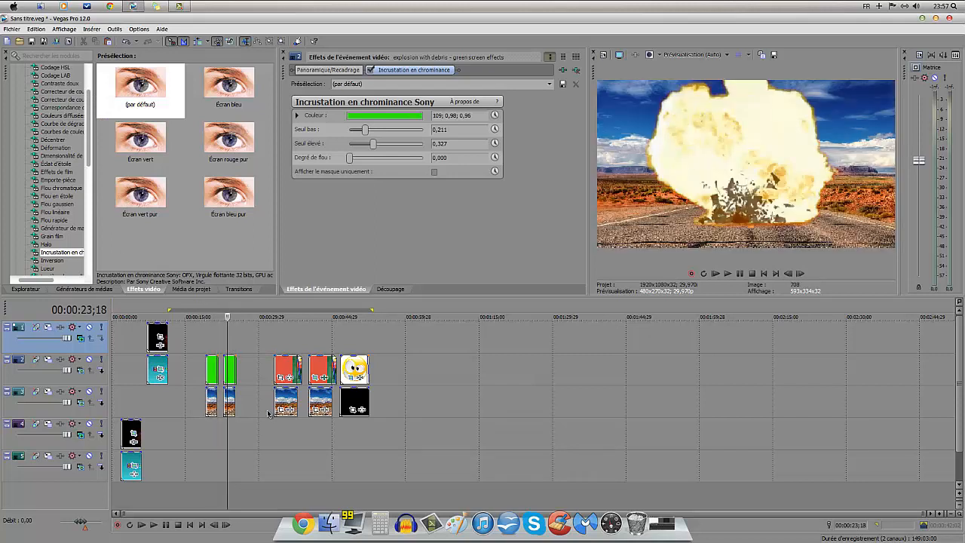
Step: Open the pan/crop settings of the vidéo 1 clip at 00:00:35;11 and undo the rotation of its frame
{"action": "left_click", "coordinate": [280, 347]}
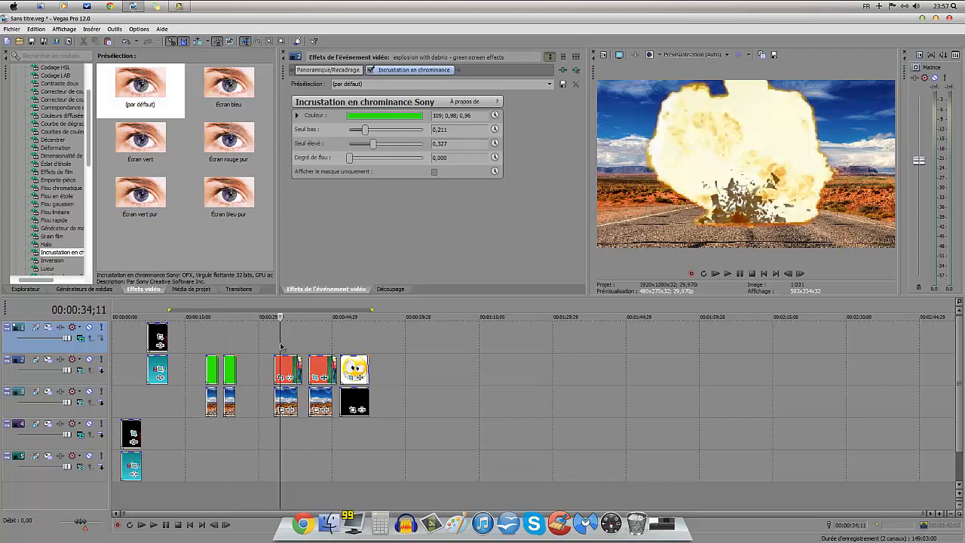
{"action": "left_click_drag", "start_coordinate": [282, 337], "coordinate": [285, 337]}
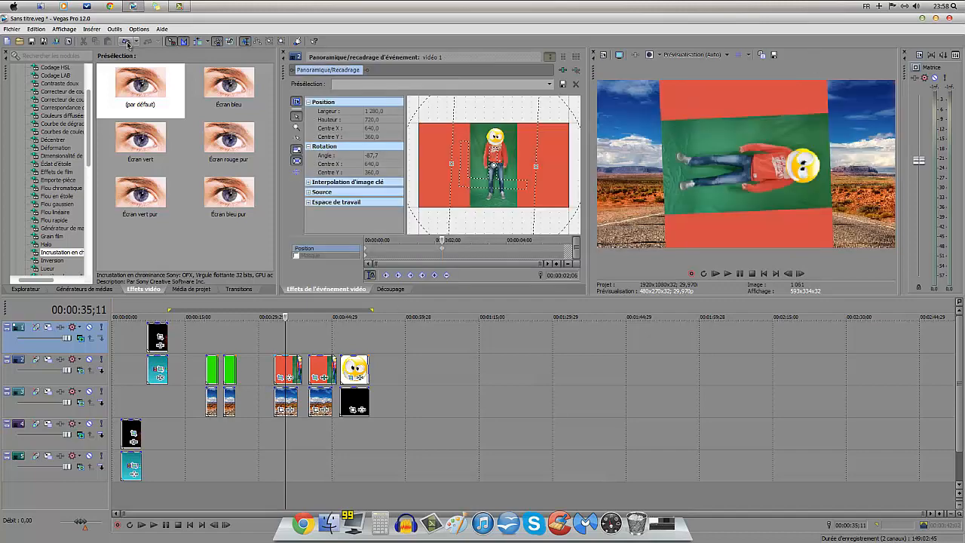
{"action": "left_click", "coordinate": [127, 44]}
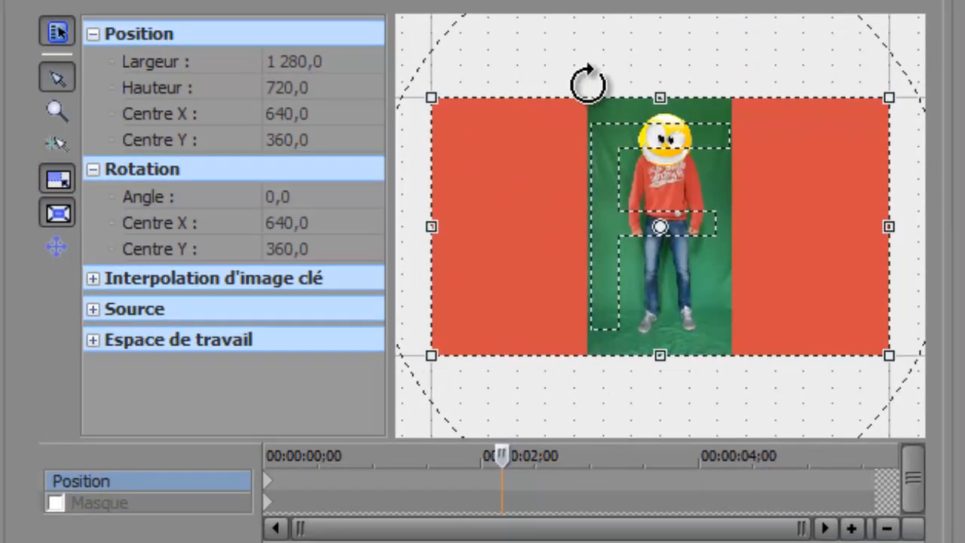
Step: Try moving the vidéo 1 clip's pan/crop frame to centre 631,4 by 441,6, and undo the move
{"action": "left_click_drag", "start_coordinate": [608, 226], "coordinate": [566, 349]}
{"action": "key", "text": "ctrl+z"}
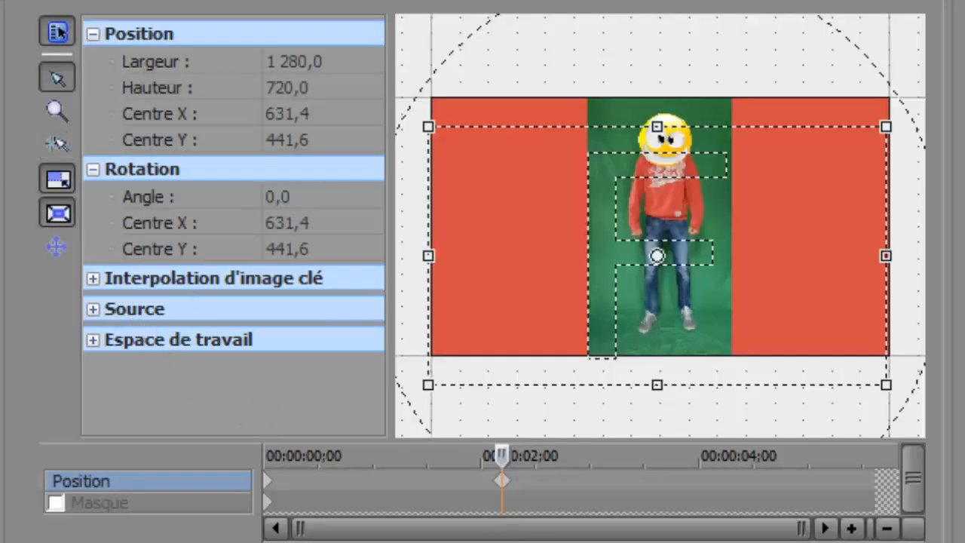
{"action": "key", "text": "ctrl+z"}
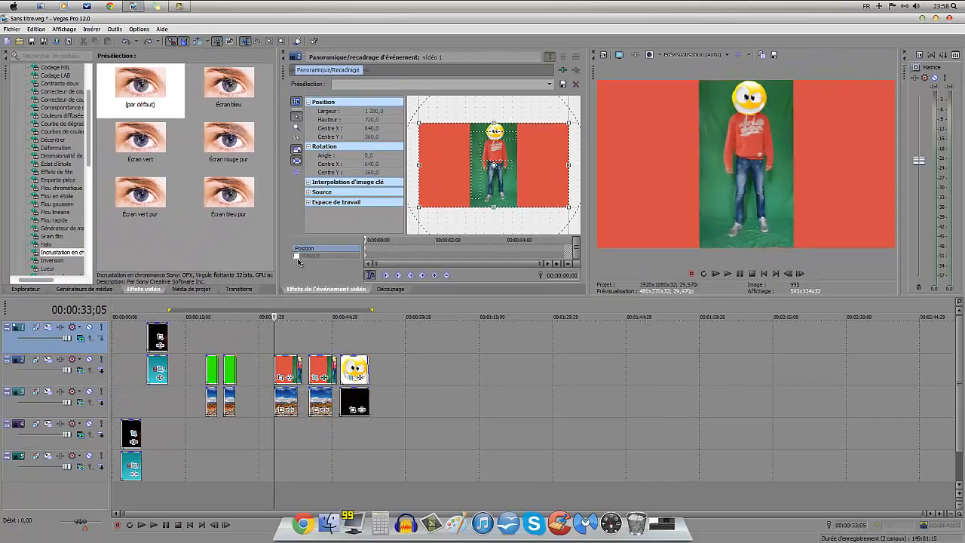
Step: Enable the pan/crop mask on the vidéo 1 clip and draw a closed four-point mask around the green backdrop, excluding the red sides
{"action": "left_click", "coordinate": [296, 256]}
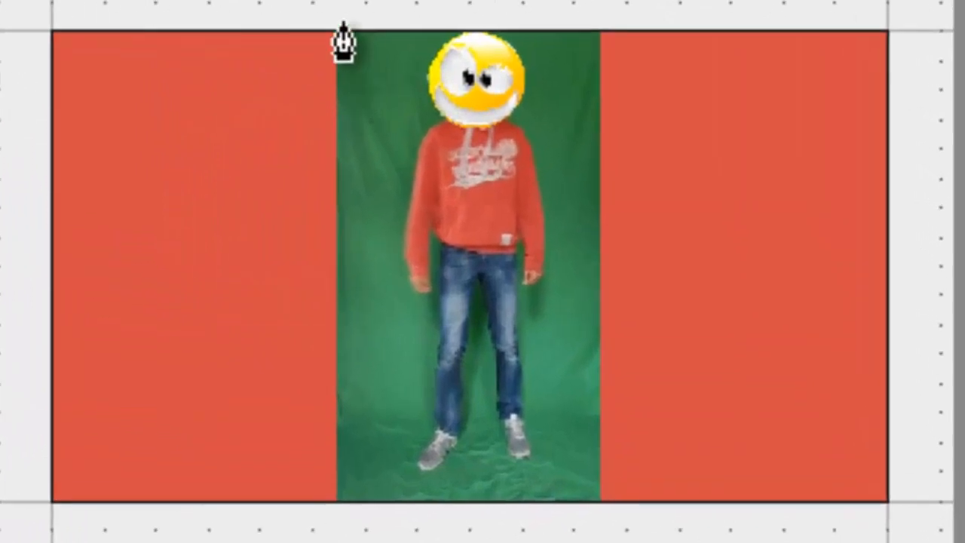
{"action": "left_click", "coordinate": [343, 23]}
{"action": "left_click", "coordinate": [348, 505]}
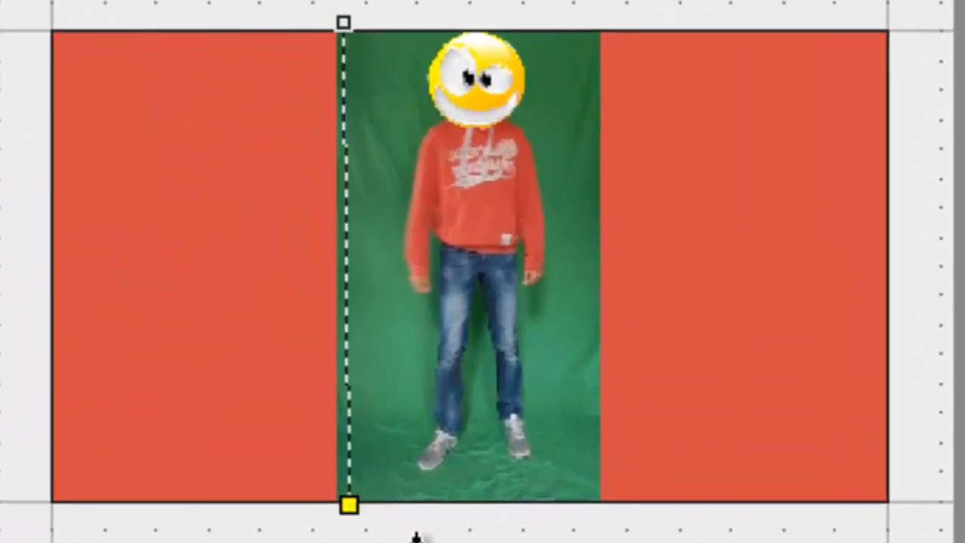
{"action": "left_click", "coordinate": [595, 513]}
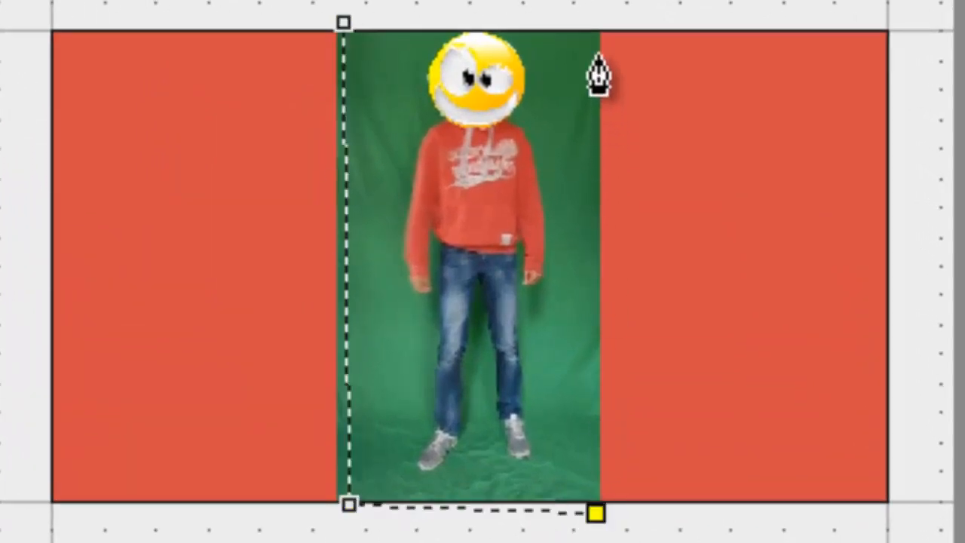
{"action": "left_click", "coordinate": [596, 27]}
{"action": "left_click", "coordinate": [343, 23]}
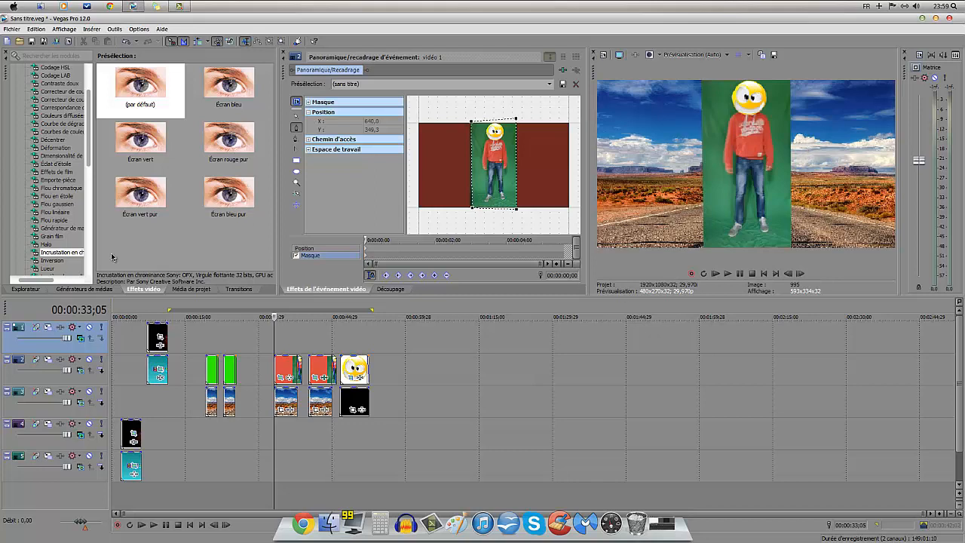
Step: Apply the default Incrustation en chrominance preset to the masked vidéo 1 clip and set its key colour to green 127; 0,97; 0,78
{"action": "left_click_drag", "start_coordinate": [66, 258], "coordinate": [288, 368]}
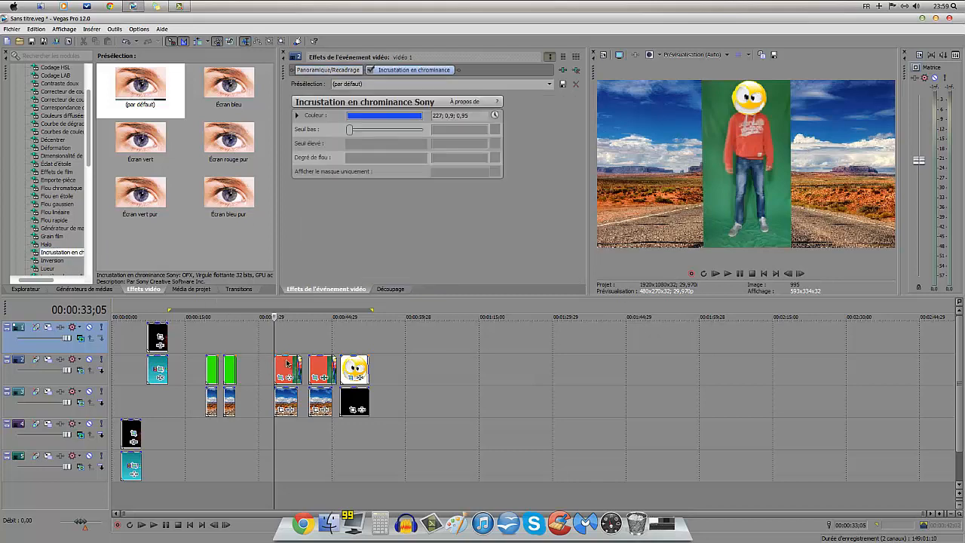
{"action": "left_click", "coordinate": [380, 118]}
{"action": "left_click_drag", "start_coordinate": [413, 178], "coordinate": [414, 205]}
{"action": "left_click_drag", "start_coordinate": [386, 146], "coordinate": [392, 163]}
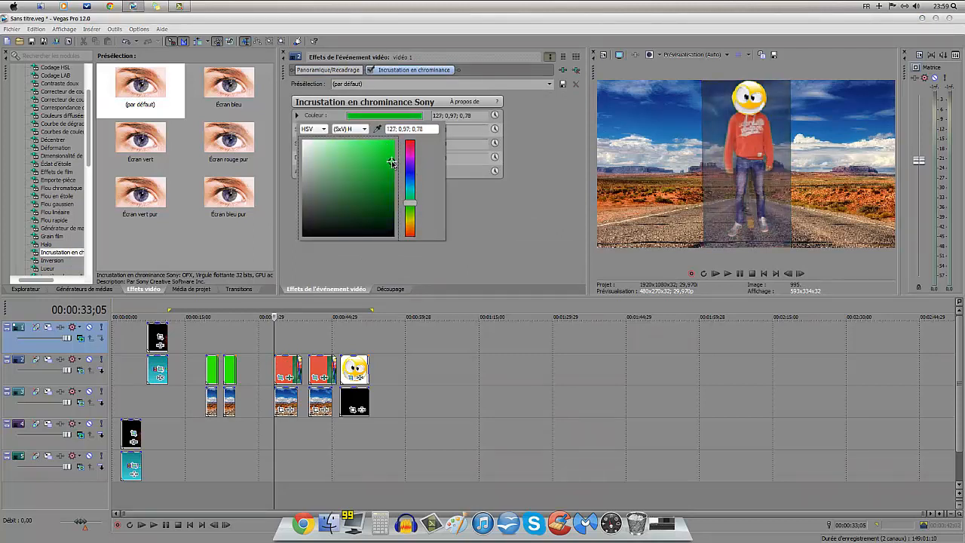
{"action": "left_click", "coordinate": [517, 215]}
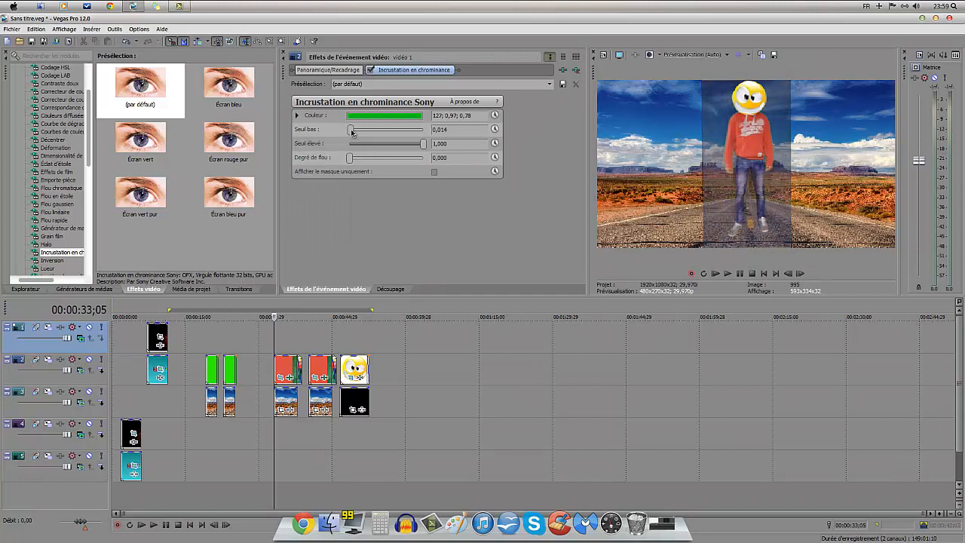
Step: Set the vidéo 1 clip's chroma key to Seuil bas 0,483 and Seuil élevé 0,687, and play the result until 00:00:36;29
{"action": "left_click_drag", "start_coordinate": [357, 131], "coordinate": [401, 145]}
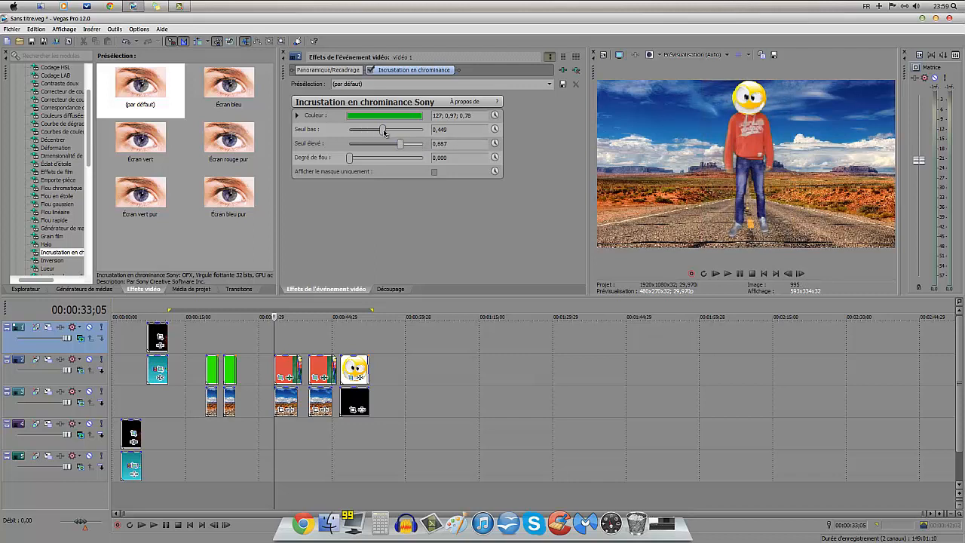
{"action": "left_click_drag", "start_coordinate": [385, 131], "coordinate": [386, 131]}
{"action": "left_click", "coordinate": [730, 275]}
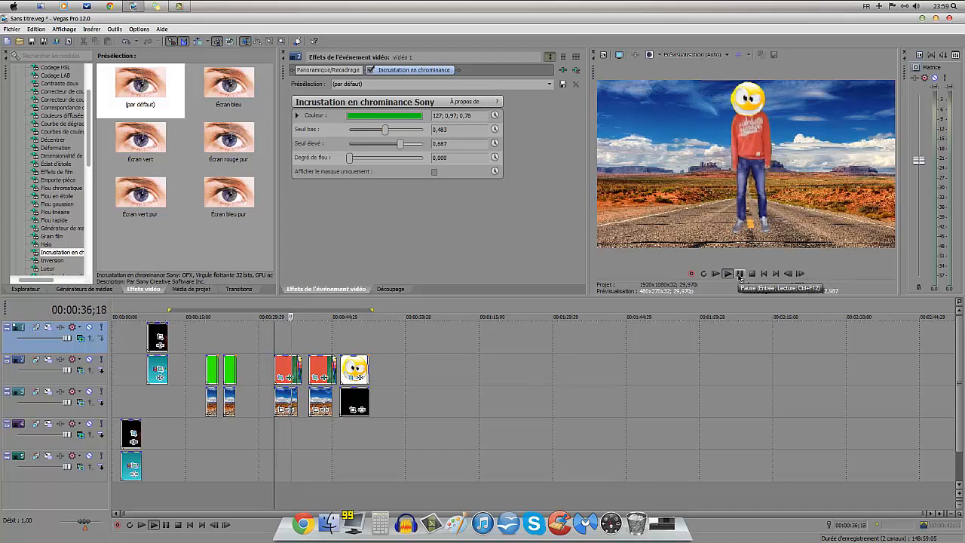
{"action": "left_click", "coordinate": [740, 274]}
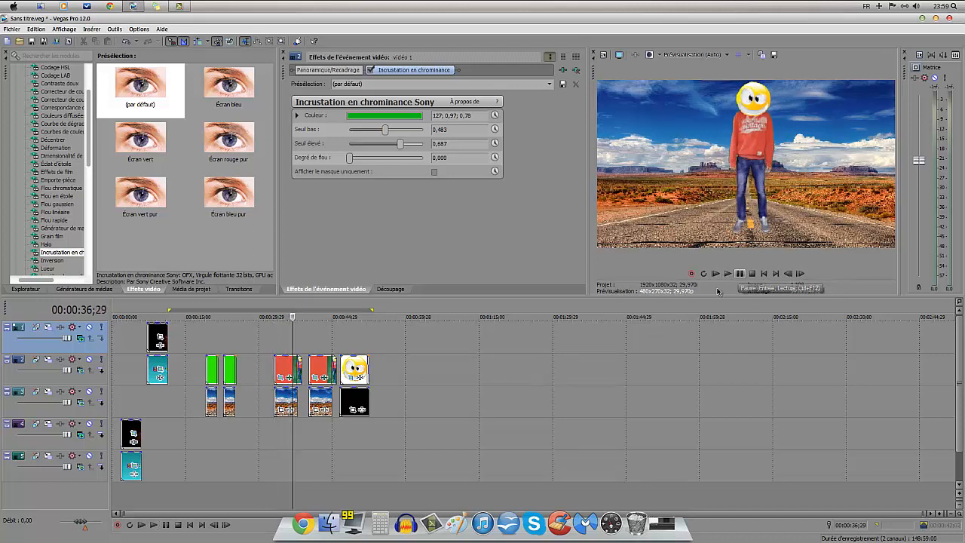
Step: Play the beginning of the last composite on the timeline, with the smiley clip over the lower track
{"action": "left_click", "coordinate": [340, 352]}
{"action": "left_click", "coordinate": [727, 274]}
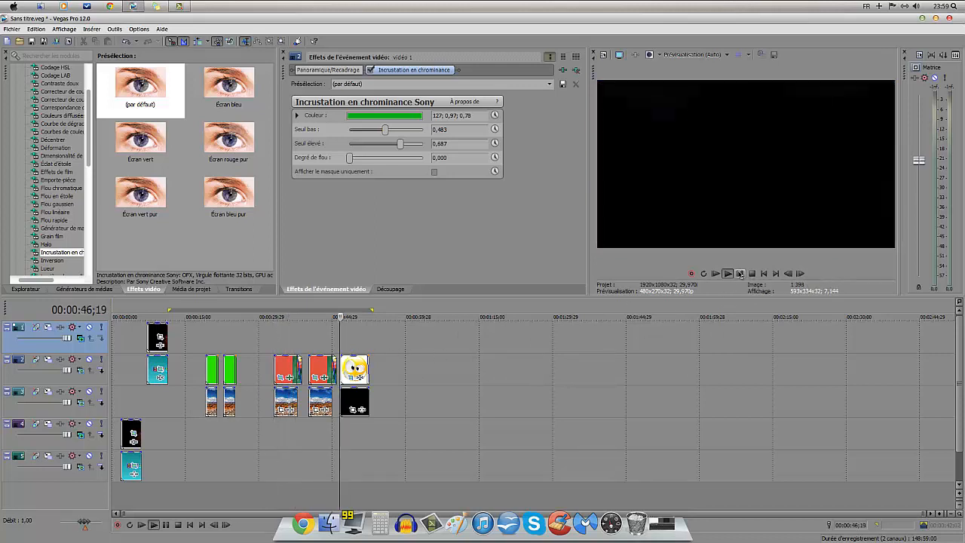
{"action": "left_click", "coordinate": [739, 274]}
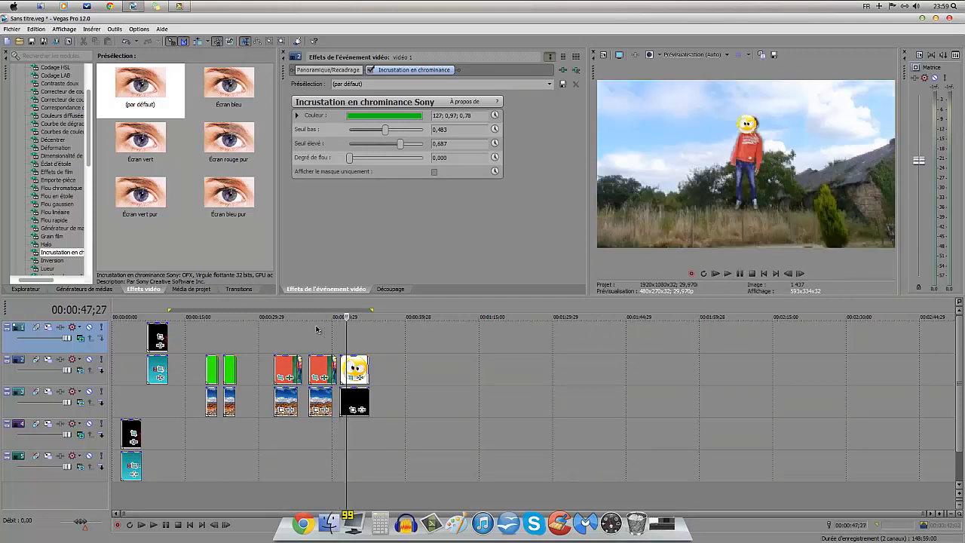
Step: View the keyed explosion around 00:00:20;12 and the outdoor smiley composite at 00:00:47;27, and return to the explosion
{"action": "left_click", "coordinate": [210, 341]}
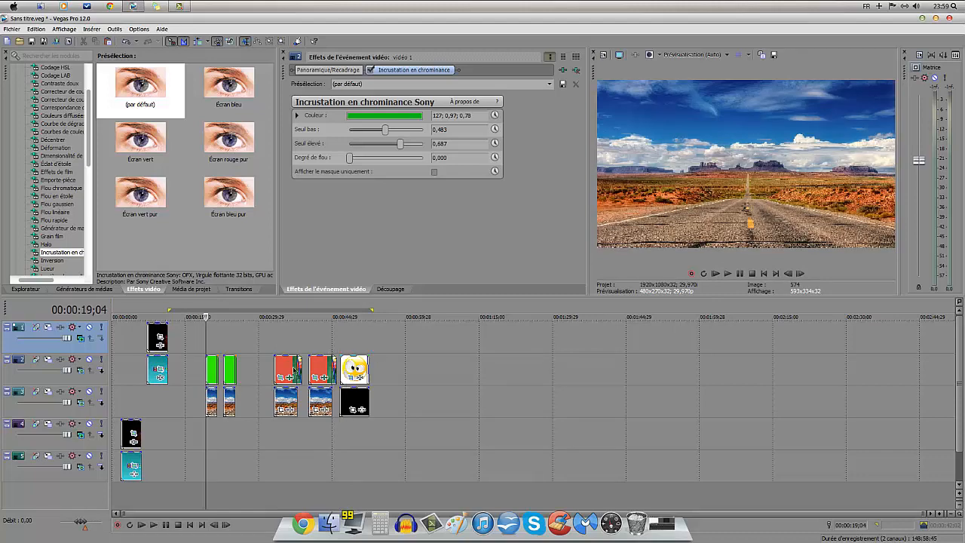
{"action": "left_click_drag", "start_coordinate": [206, 340], "coordinate": [212, 338]}
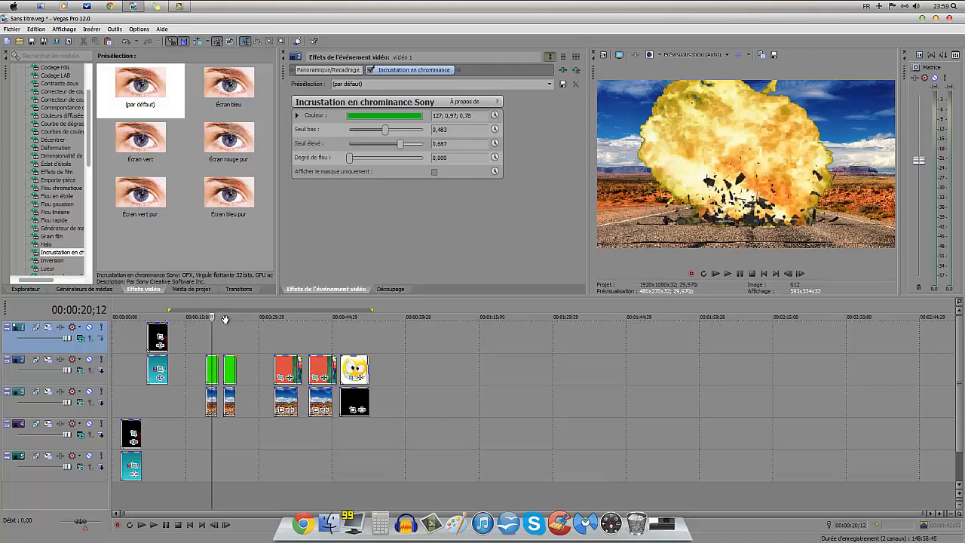
{"action": "left_click", "coordinate": [347, 343]}
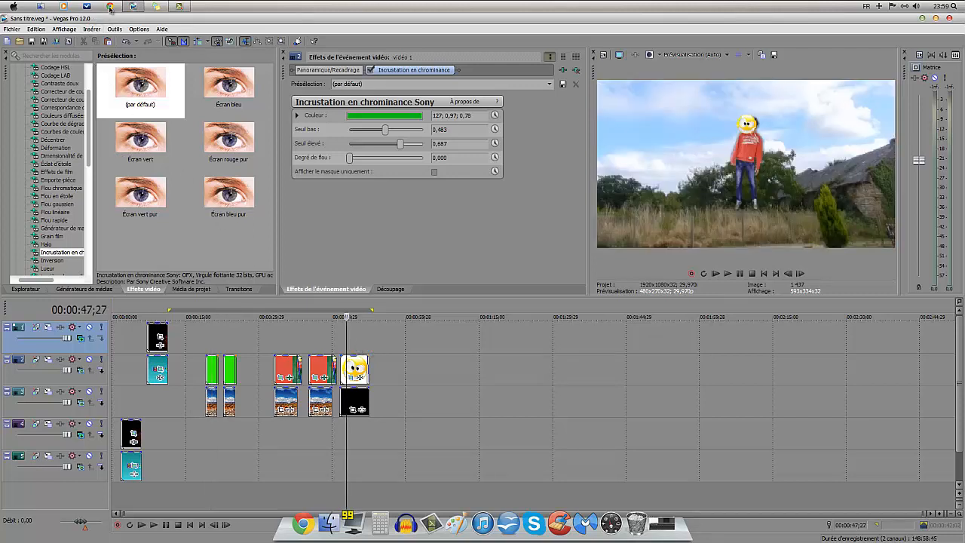
{"action": "left_click", "coordinate": [211, 348]}
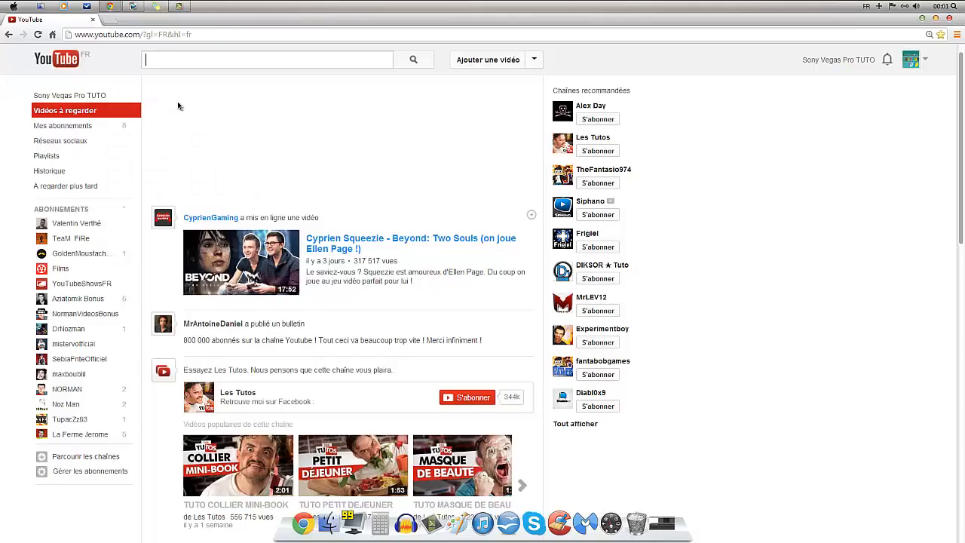
Step: Search YouTube for "best green screen" and open the Best-Green-Screen channel
{"action": "type", "text": "best"}
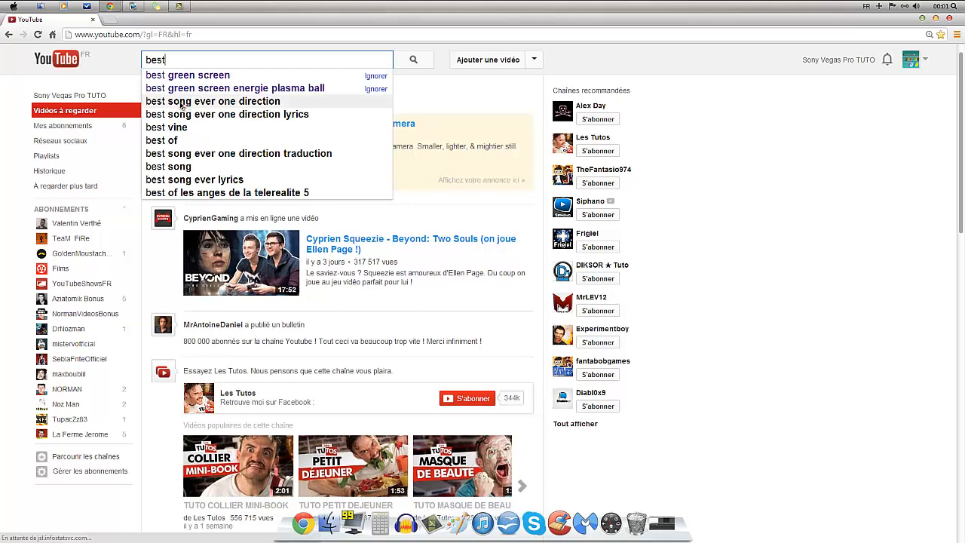
{"action": "left_click", "coordinate": [218, 80]}
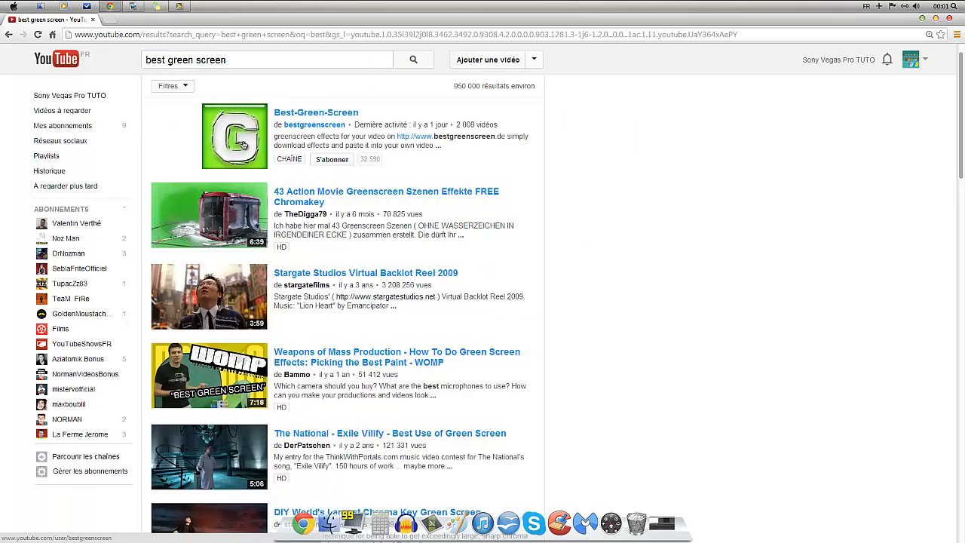
{"action": "left_click", "coordinate": [243, 147]}
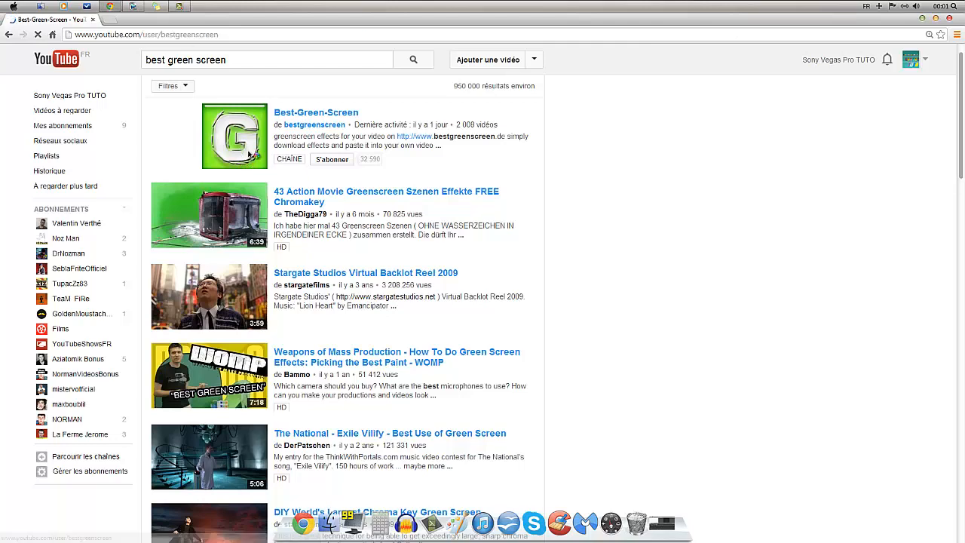
Step: Look through the channel's green-screen videos, playlists and similar channels, and highlight the channel's web address
{"action": "scroll", "coordinate": [331, 226], "scroll_direction": "down", "scroll_amount": 3}
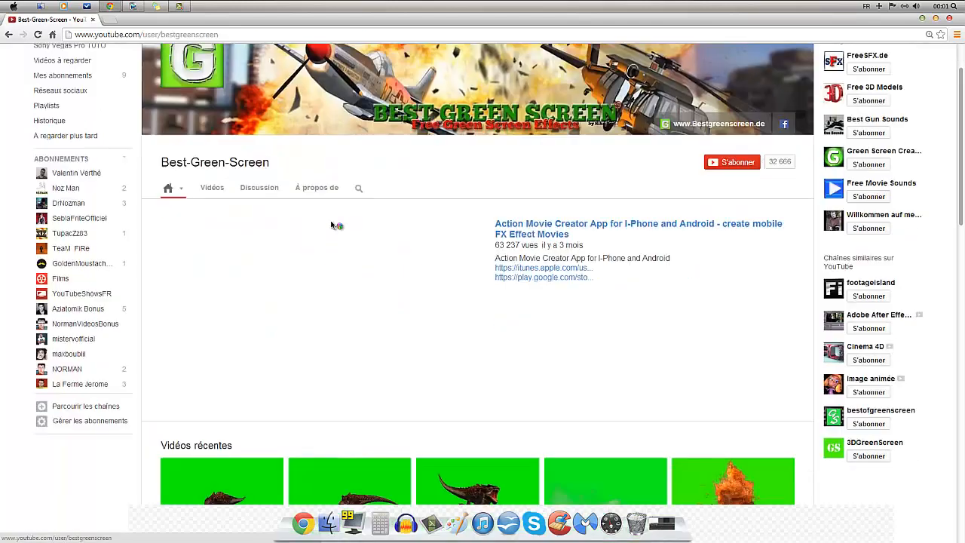
{"action": "scroll", "coordinate": [331, 230], "scroll_direction": "down", "scroll_amount": 1}
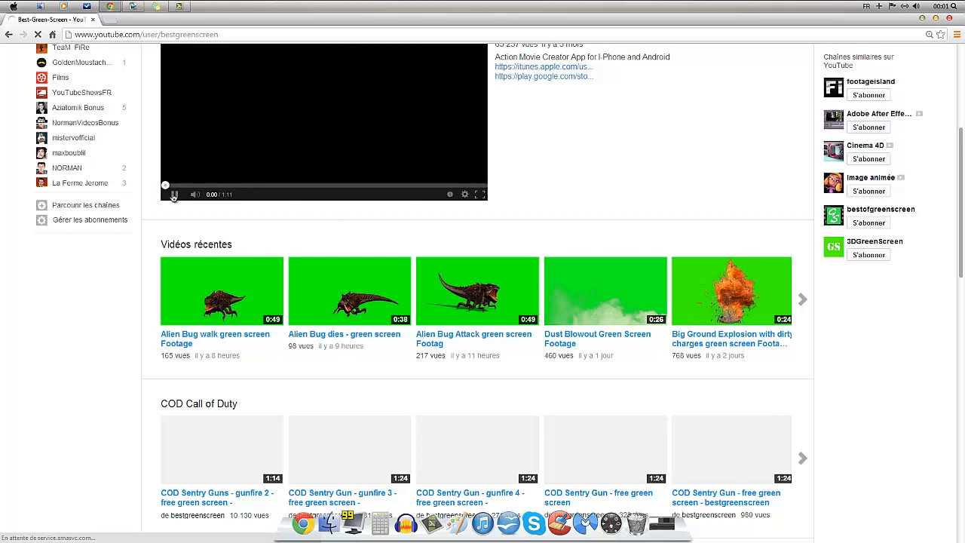
{"action": "scroll", "coordinate": [299, 246], "scroll_direction": "down", "scroll_amount": 3}
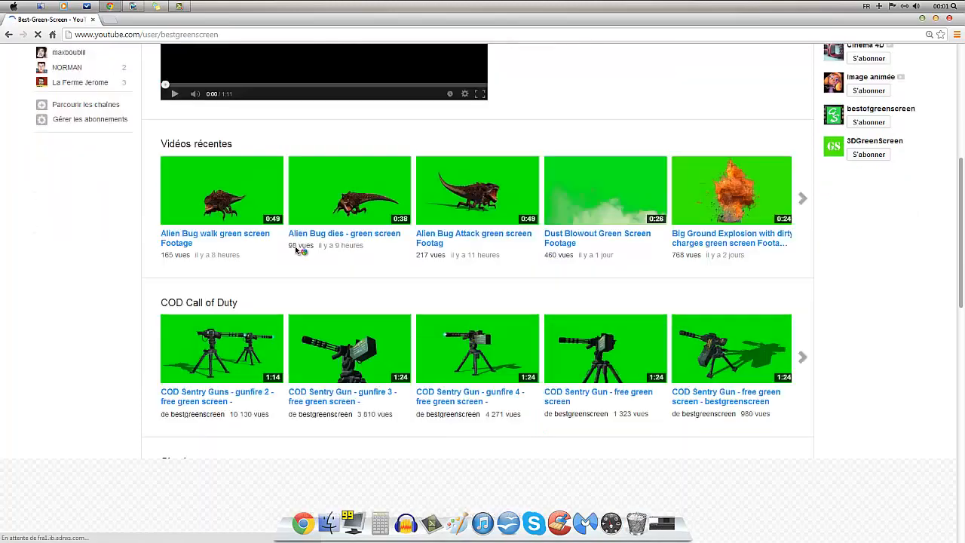
{"action": "scroll", "coordinate": [754, 311], "scroll_direction": "down", "scroll_amount": 3}
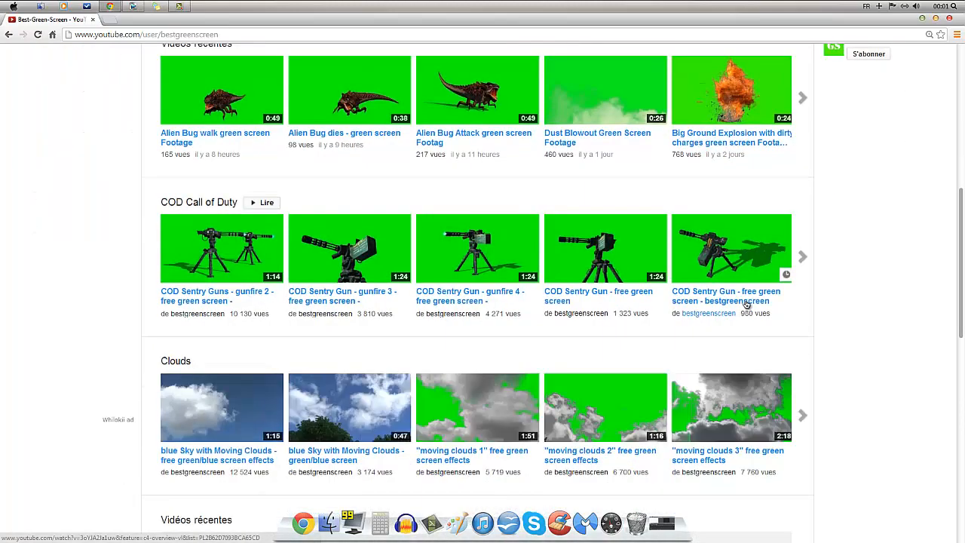
{"action": "scroll", "coordinate": [746, 304], "scroll_direction": "down", "scroll_amount": 4}
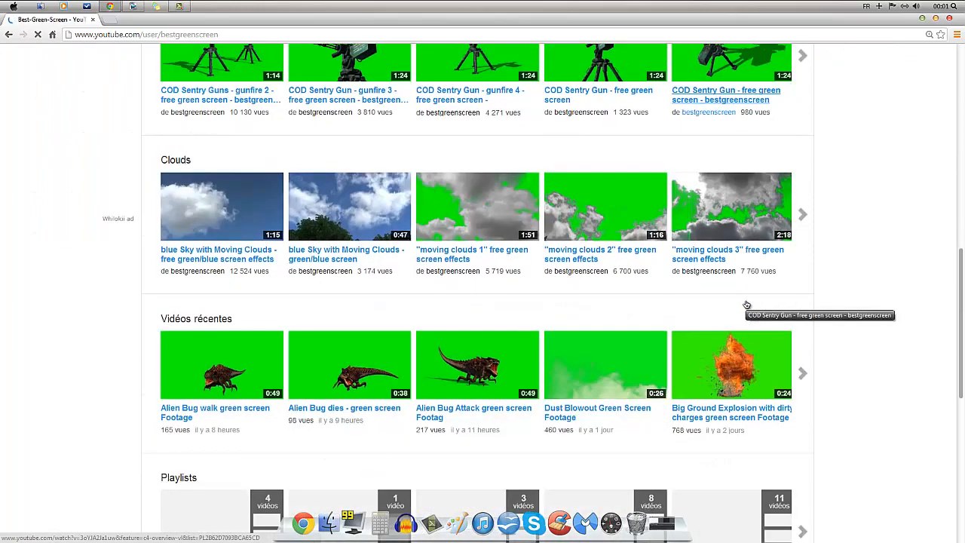
{"action": "scroll", "coordinate": [746, 304], "scroll_direction": "down", "scroll_amount": 5}
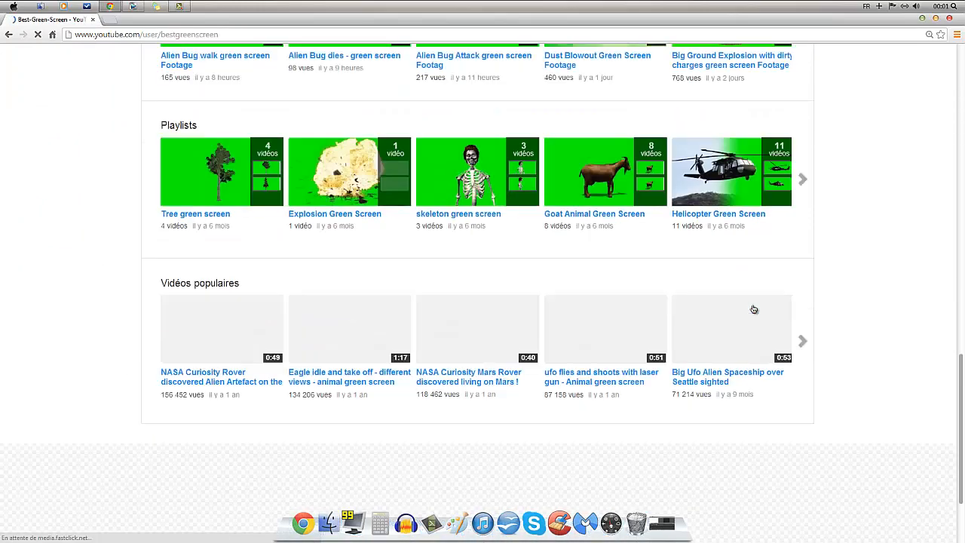
{"action": "scroll", "coordinate": [452, 302], "scroll_direction": "down", "scroll_amount": 2}
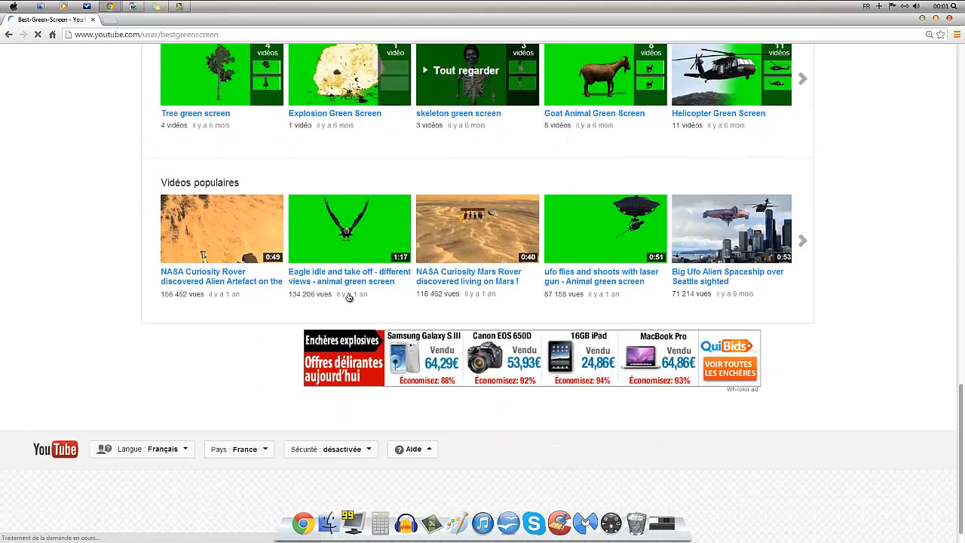
{"action": "scroll", "coordinate": [824, 300], "scroll_direction": "up", "scroll_amount": 1}
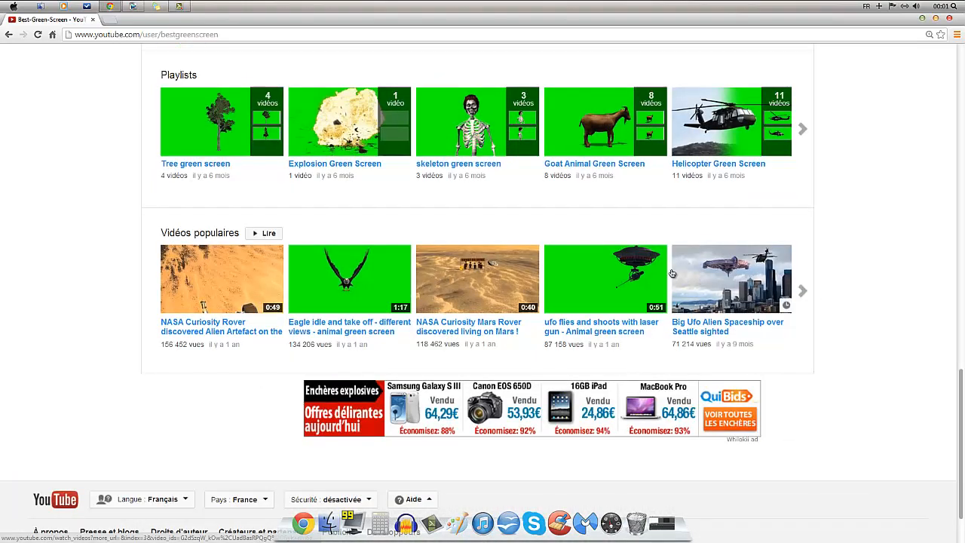
{"action": "scroll", "coordinate": [663, 253], "scroll_direction": "up", "scroll_amount": 4}
{"action": "scroll", "coordinate": [663, 253], "scroll_direction": "up", "scroll_amount": 12}
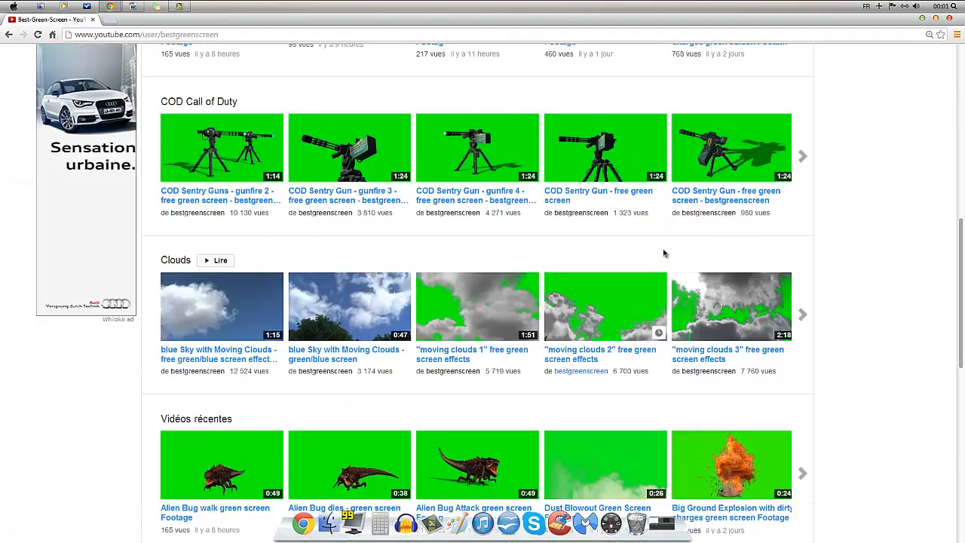
{"action": "scroll", "coordinate": [675, 254], "scroll_direction": "up", "scroll_amount": 5}
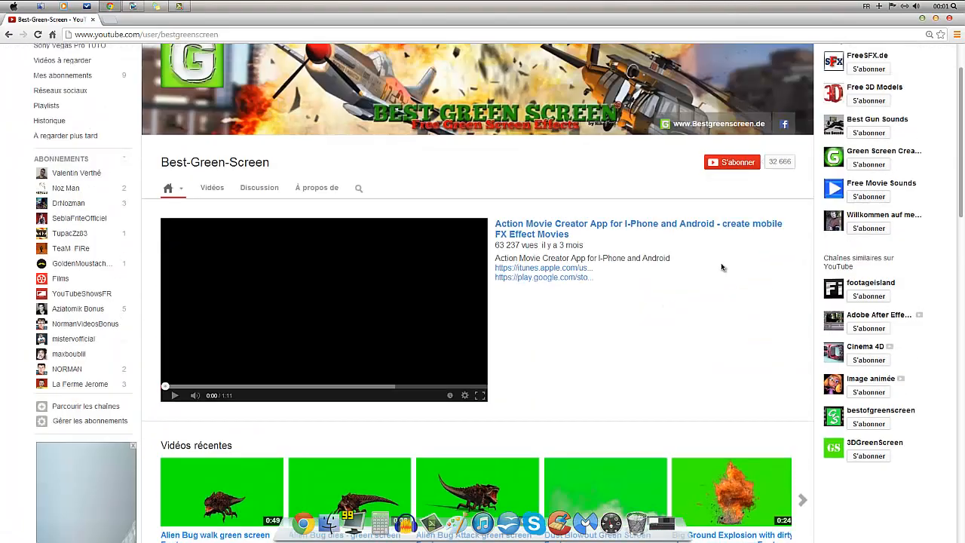
{"action": "scroll", "coordinate": [701, 381], "scroll_direction": "down", "scroll_amount": 2}
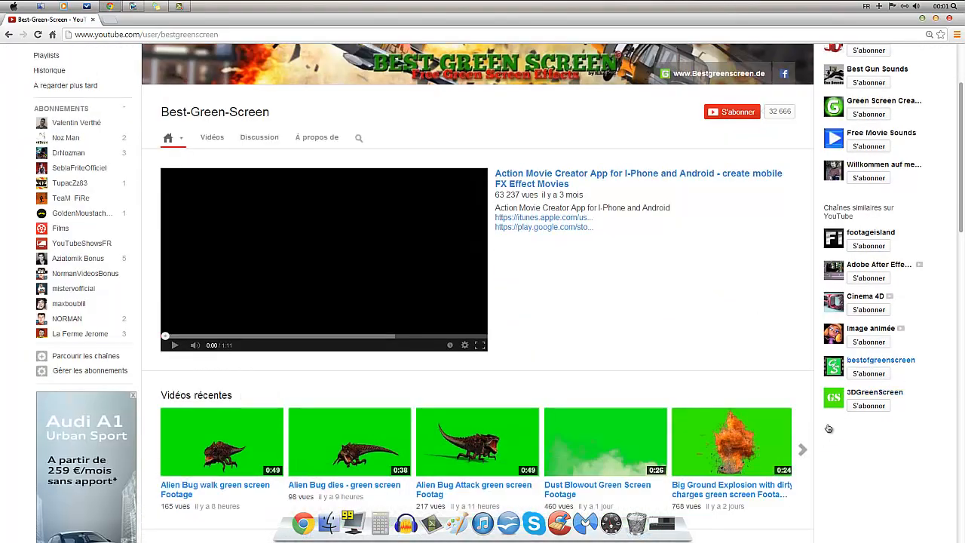
{"action": "scroll", "coordinate": [230, 53], "scroll_direction": "up", "scroll_amount": 2}
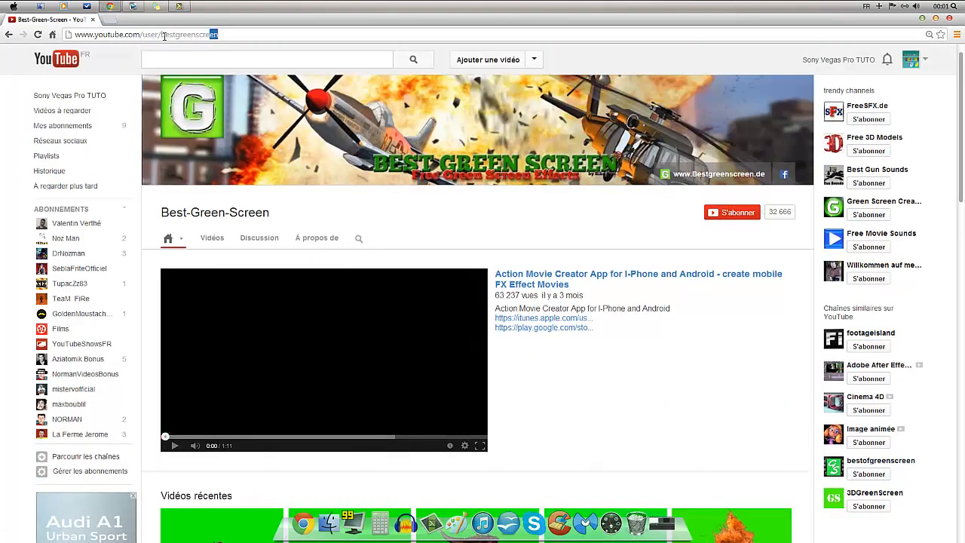
{"action": "left_click_drag", "start_coordinate": [163, 36], "coordinate": [91, 39]}
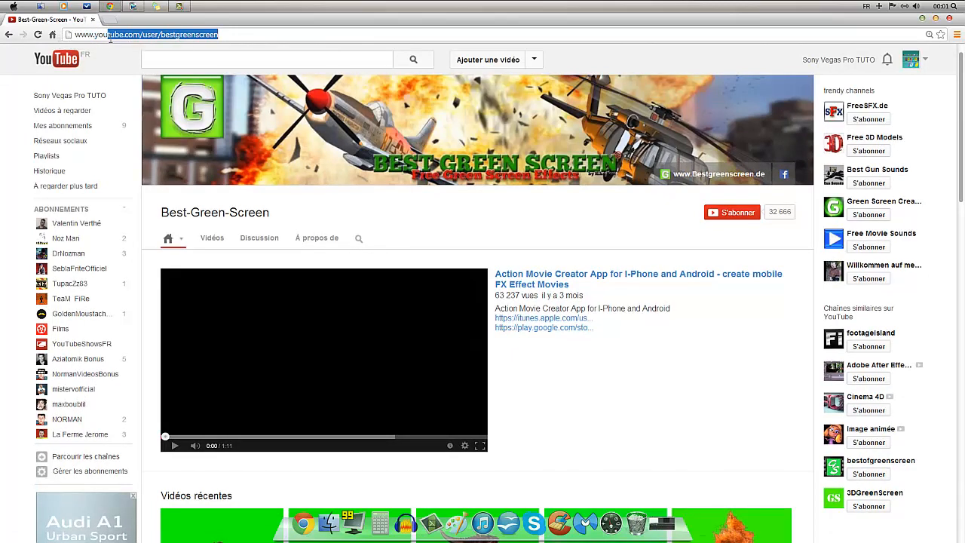
{"action": "left_click", "coordinate": [239, 34]}
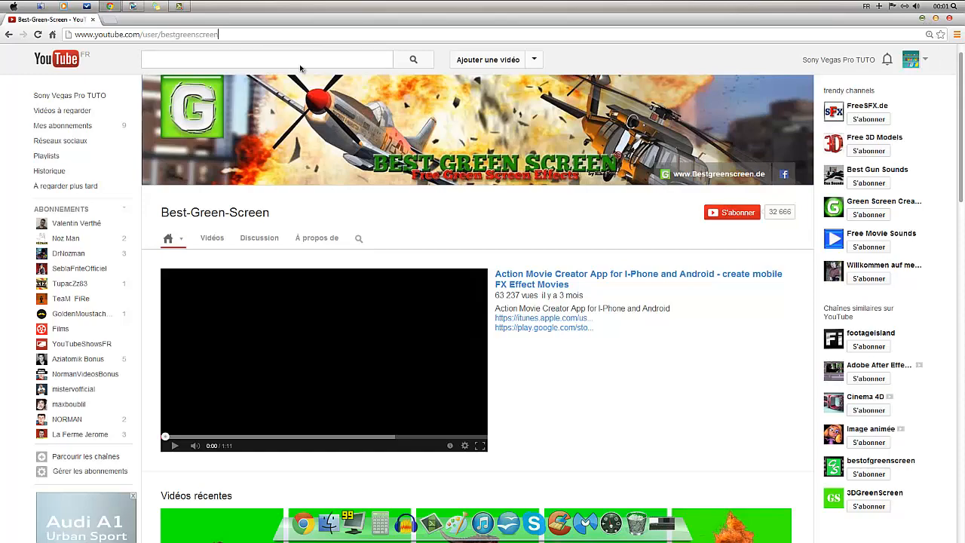
Step: Switch back to Vegas Pro and view the black-background effect composite at 00:00:04;03
{"action": "left_click", "coordinate": [132, 6]}
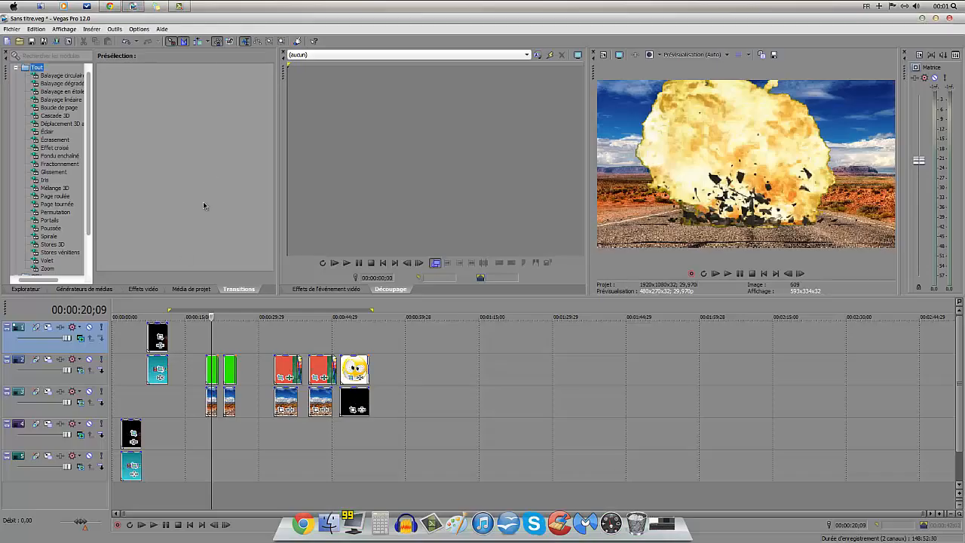
{"action": "left_click", "coordinate": [133, 366]}
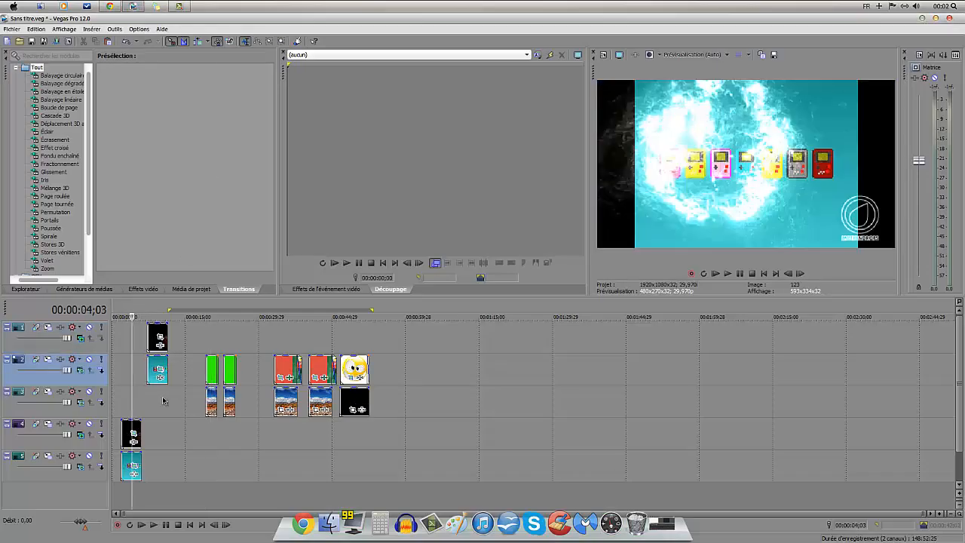
Step: View the composites in timeline order, from the explosion at 00:00:19;27 through the desert-road character at 00:00:42;11 to the outdoor shot at 00:00:49;01
{"action": "left_click", "coordinate": [162, 397]}
{"action": "left_click", "coordinate": [211, 345]}
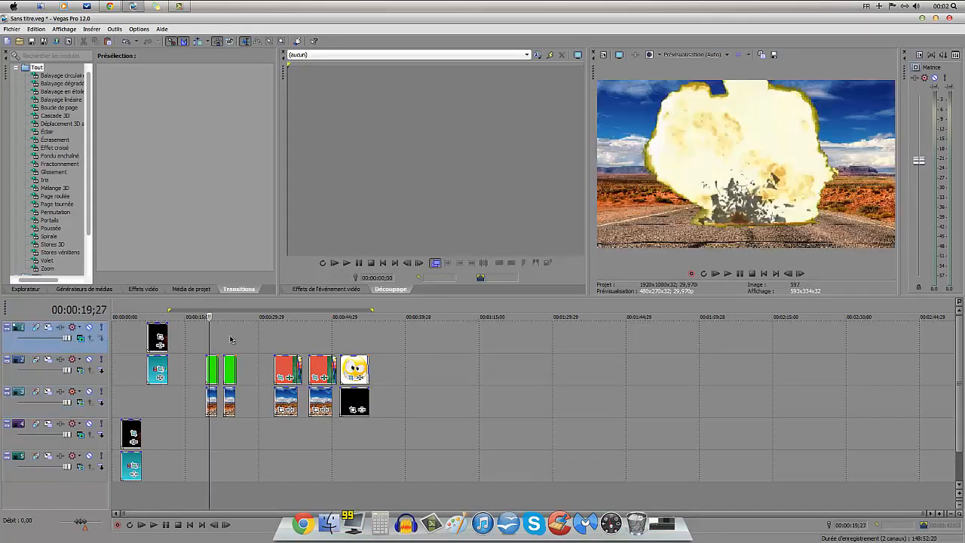
{"action": "left_click", "coordinate": [229, 339]}
{"action": "left_click", "coordinate": [282, 341]}
{"action": "left_click", "coordinate": [321, 347]}
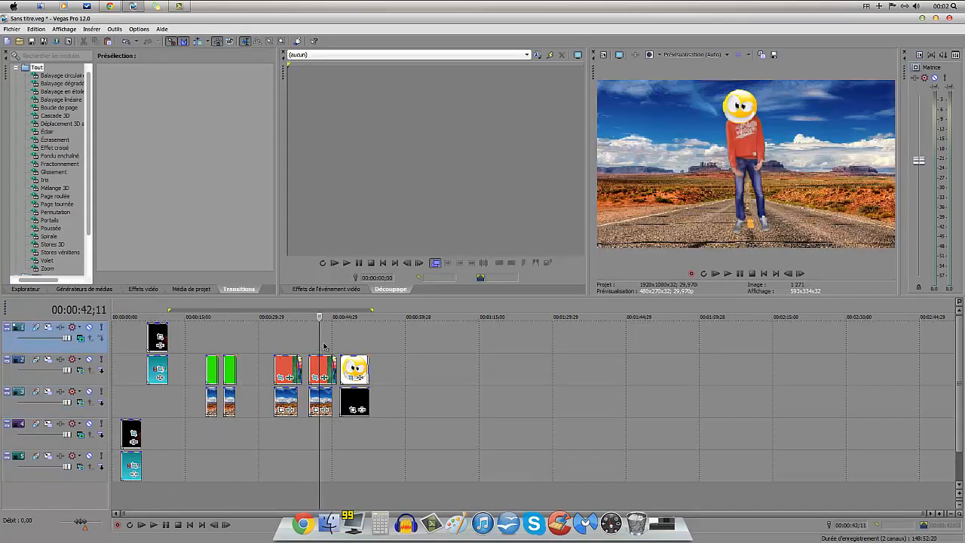
{"action": "left_click", "coordinate": [352, 344]}
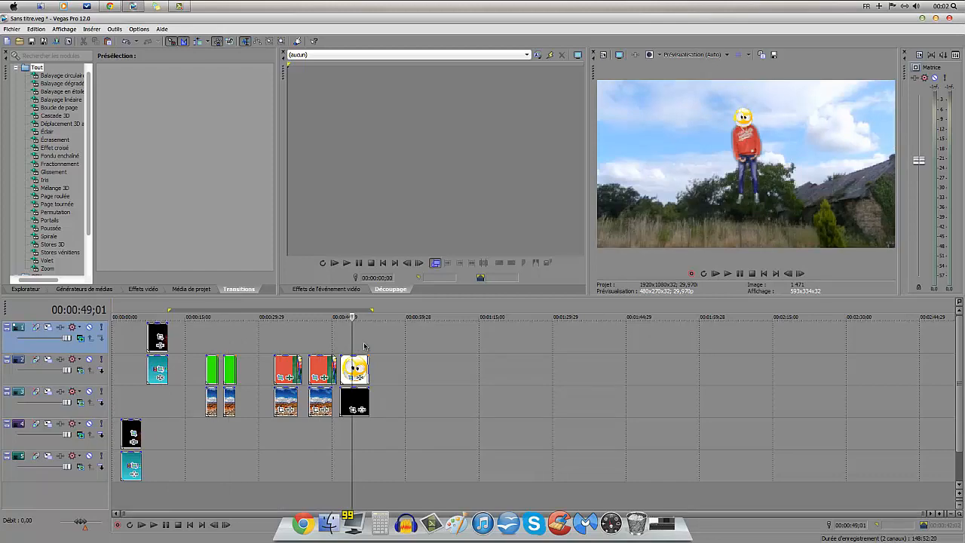
Step: Go back through the composites from 00:00:46;13, viewing the desert-road character, the explosion at 00:00:24;06 and the black-background effect at 00:00:08;22
{"action": "left_click", "coordinate": [339, 349]}
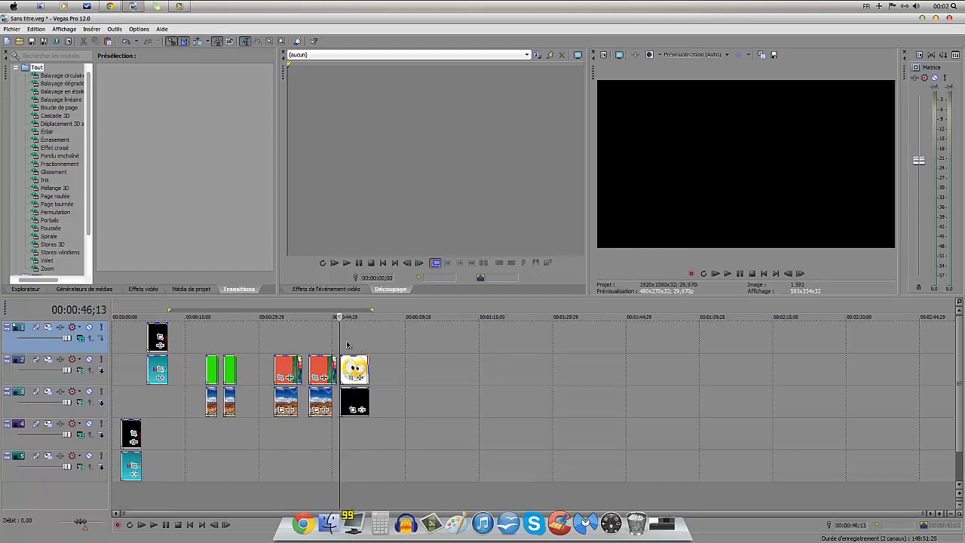
{"action": "left_click", "coordinate": [346, 346]}
{"action": "left_click", "coordinate": [319, 338]}
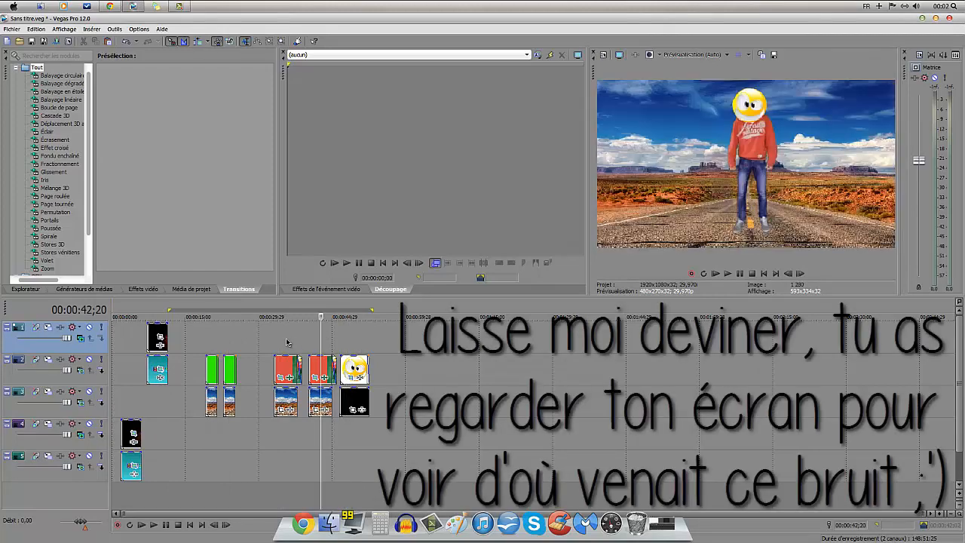
{"action": "left_click", "coordinate": [286, 342]}
{"action": "left_click", "coordinate": [225, 345]}
{"action": "left_click", "coordinate": [232, 347]}
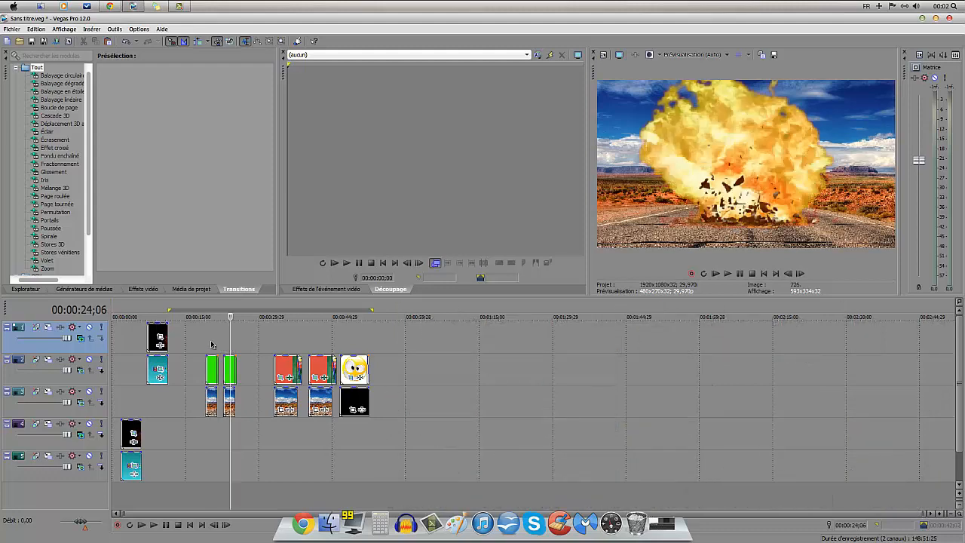
{"action": "left_click", "coordinate": [211, 344]}
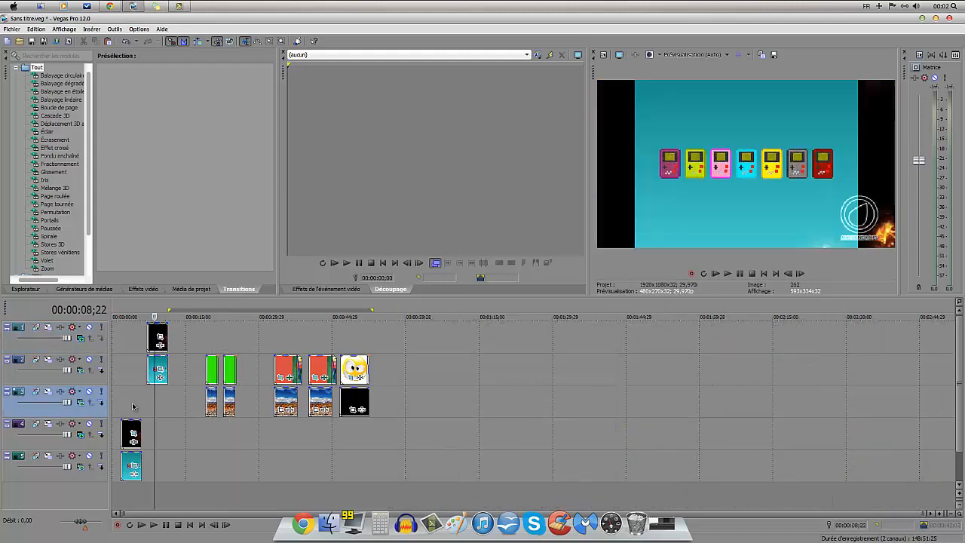
Step: Review the explosion at 00:00:23;21, both desert-road character clips and the outdoor smiley composite at 00:00:50;17
{"action": "left_click", "coordinate": [210, 346]}
{"action": "left_click", "coordinate": [226, 345]}
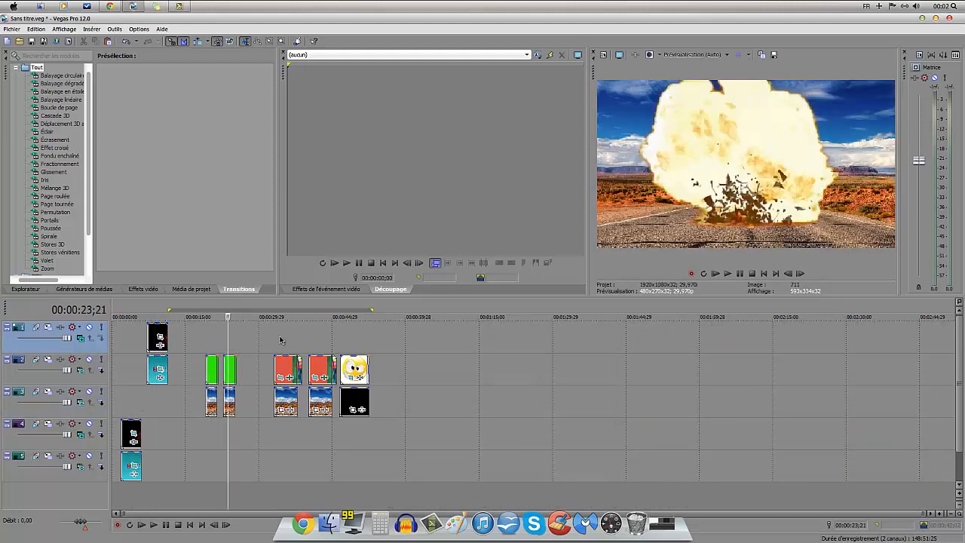
{"action": "left_click", "coordinate": [281, 345]}
{"action": "left_click", "coordinate": [308, 344]}
{"action": "left_click", "coordinate": [360, 349]}
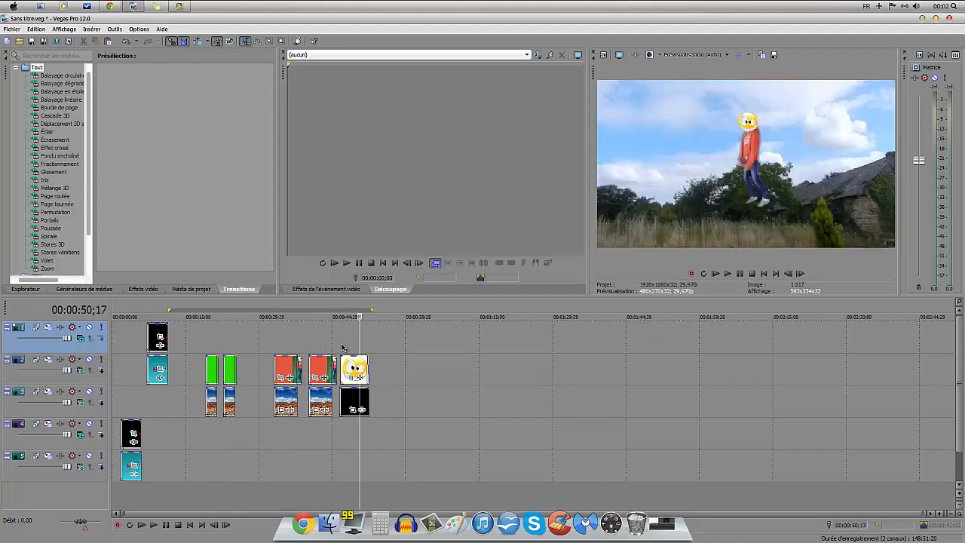
{"action": "left_click", "coordinate": [296, 57]}
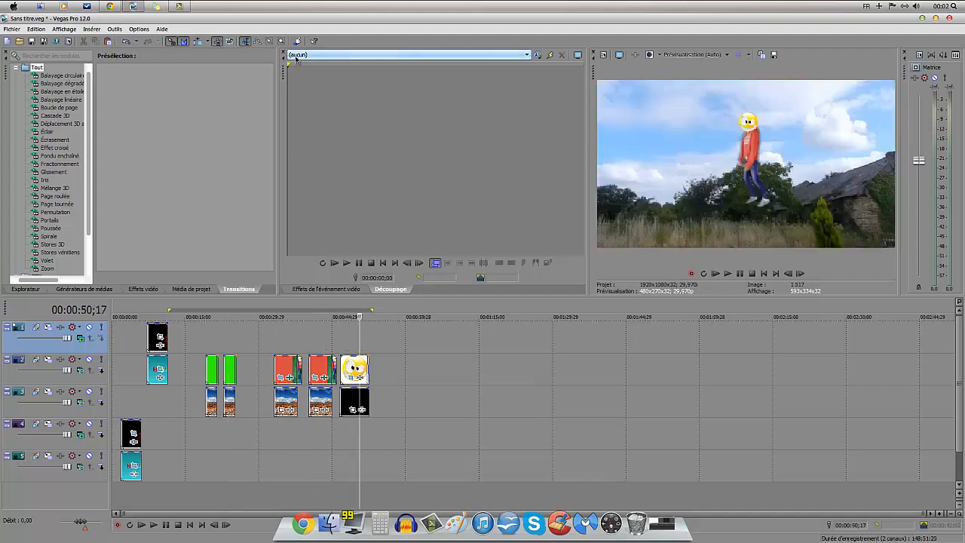
{"action": "left_click", "coordinate": [232, 222]}
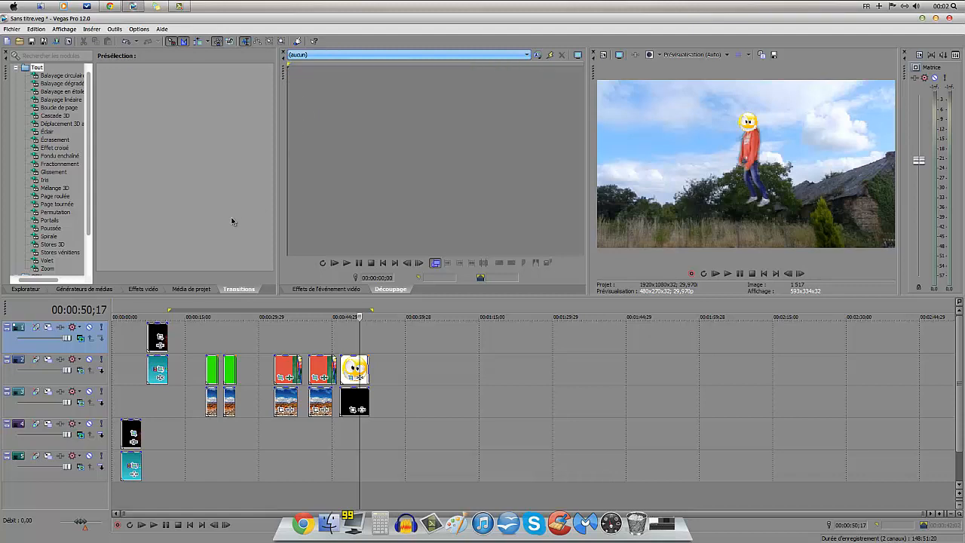
{"action": "left_click_drag", "start_coordinate": [278, 237], "coordinate": [282, 227]}
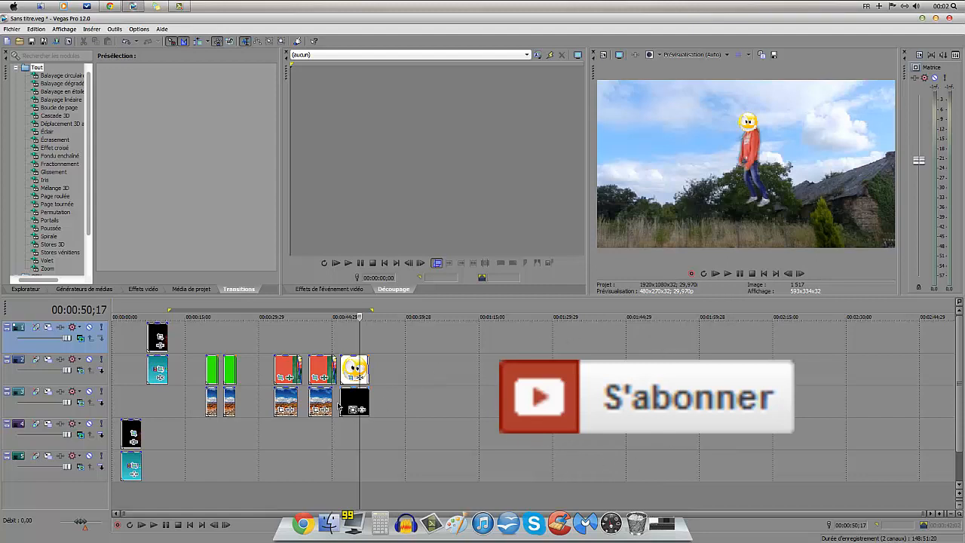
{"action": "left_click", "coordinate": [339, 350]}
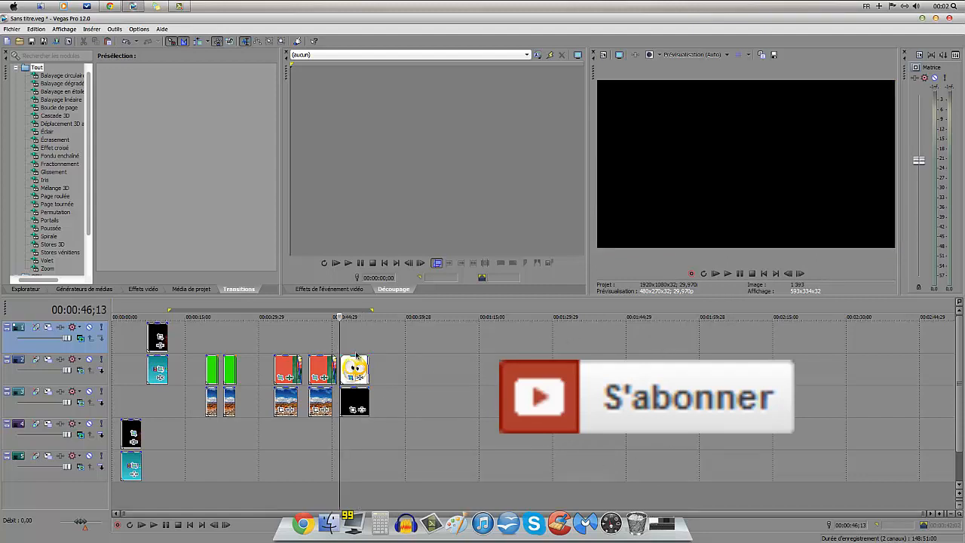
{"action": "left_click", "coordinate": [183, 7]}
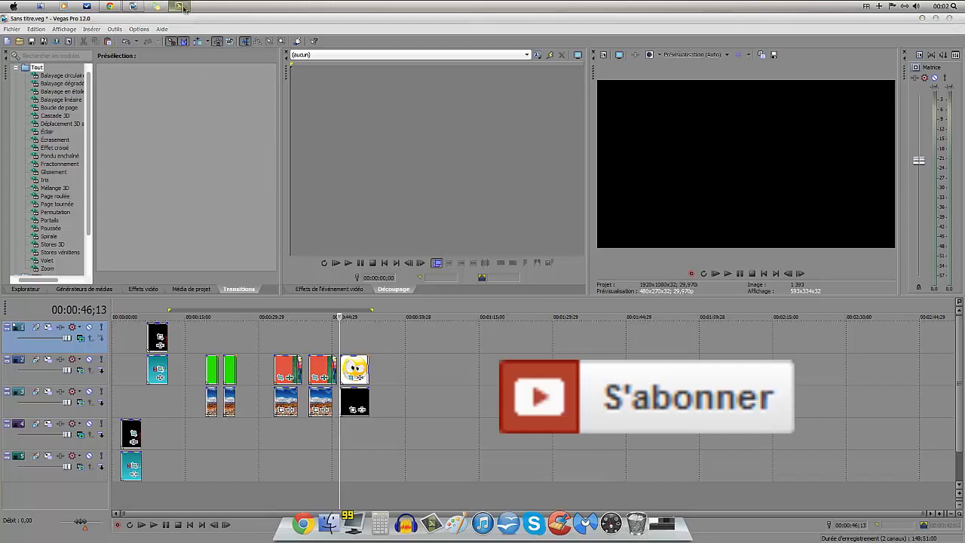